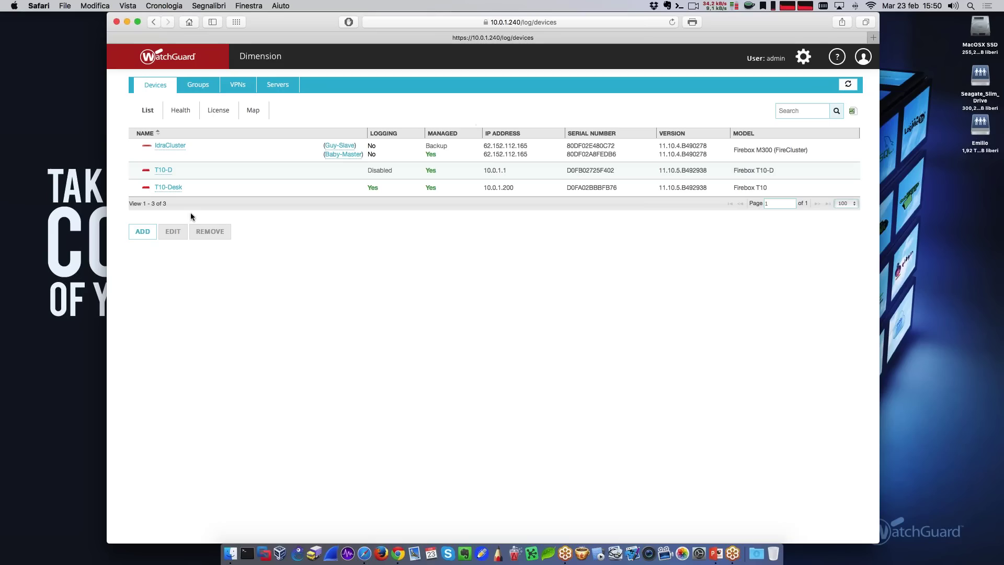
# Open the T10-Desk device summary and examine its model, CPU usage, uptime and memory usage.
pyautogui.click(175, 189)
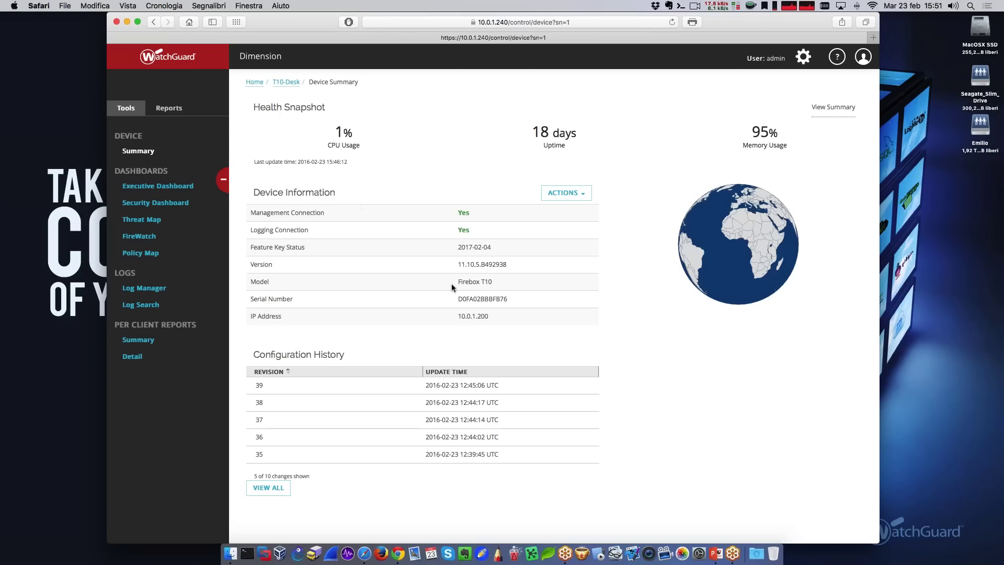
pyautogui.moveTo(458, 281); pyautogui.dragTo(494, 284)
pyautogui.moveTo(335, 133); pyautogui.dragTo(357, 133)
pyautogui.moveTo(528, 135); pyautogui.dragTo(589, 136)
pyautogui.moveTo(748, 135); pyautogui.dragTo(780, 135)
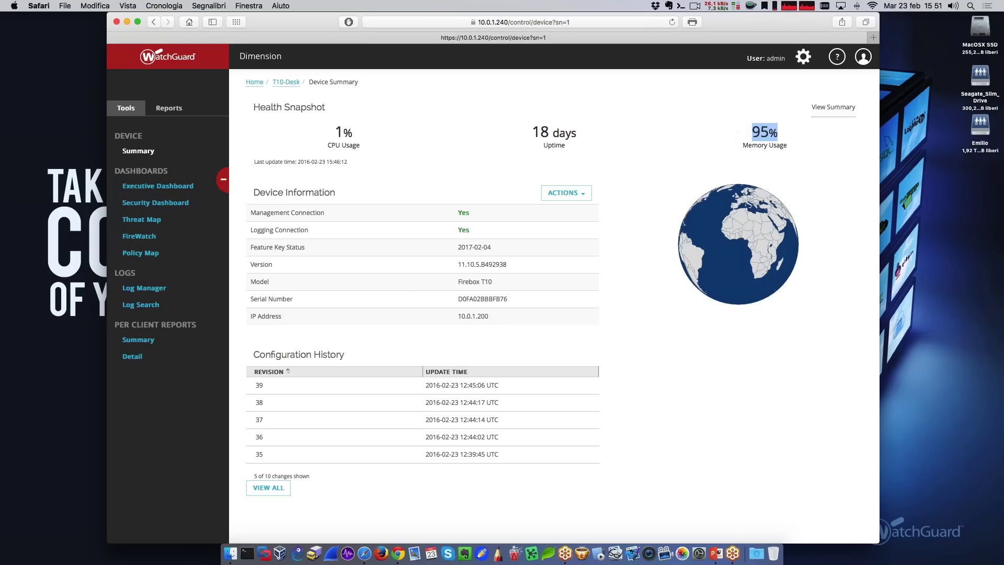
pyautogui.click(757, 139)
pyautogui.moveTo(333, 132); pyautogui.dragTo(353, 131)
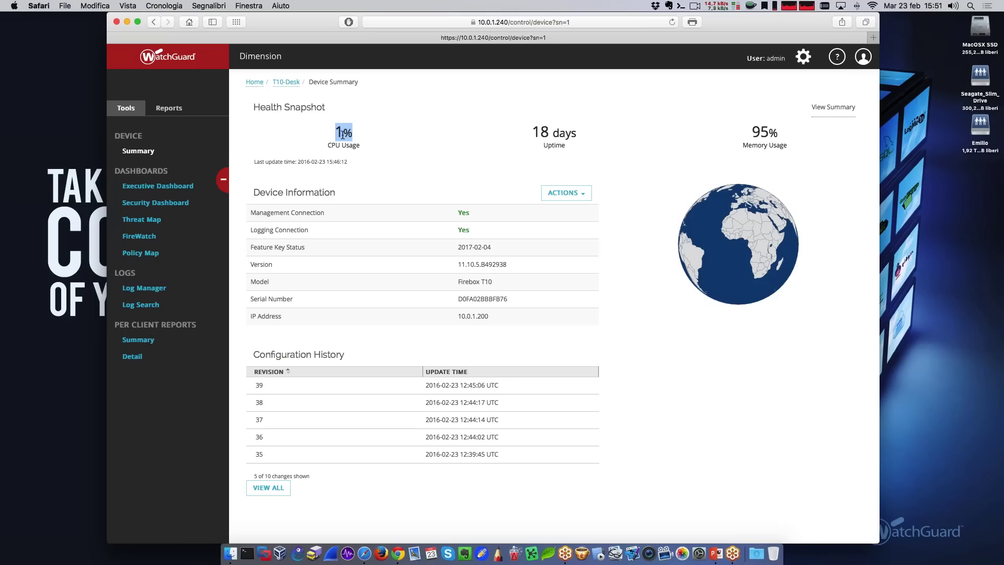
pyautogui.click(342, 135)
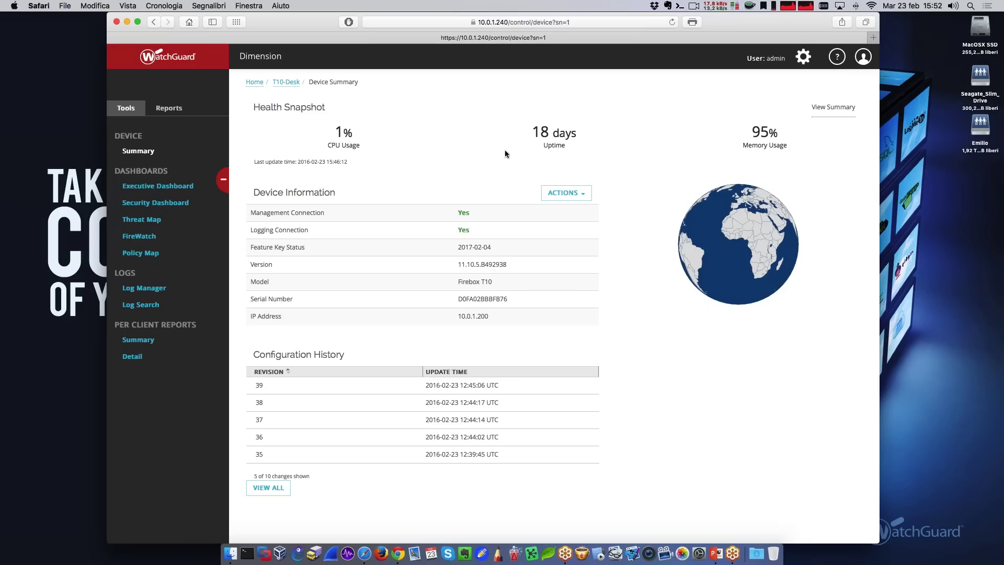
pyautogui.moveTo(282, 23); pyautogui.dragTo(274, 21)
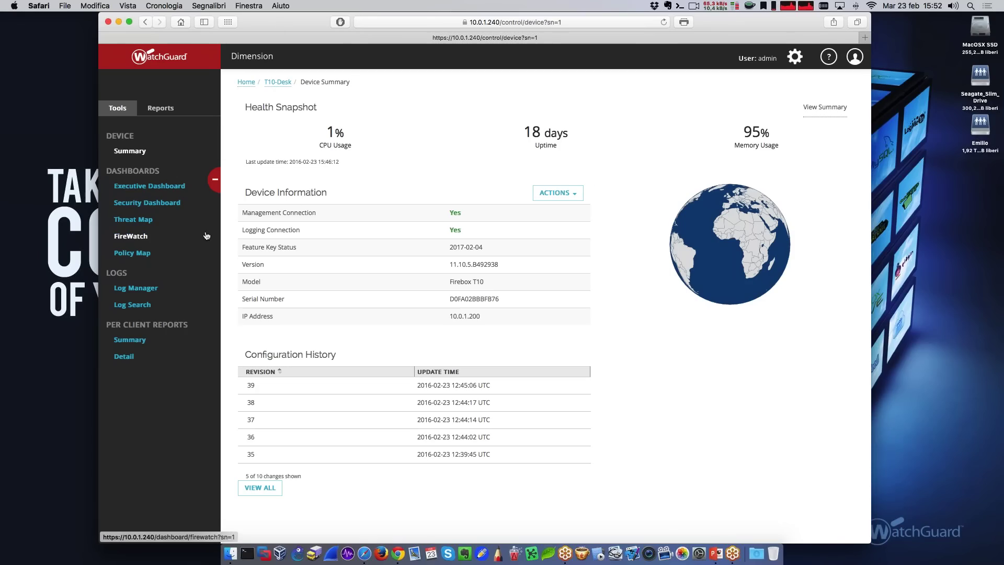
pyautogui.click(172, 209)
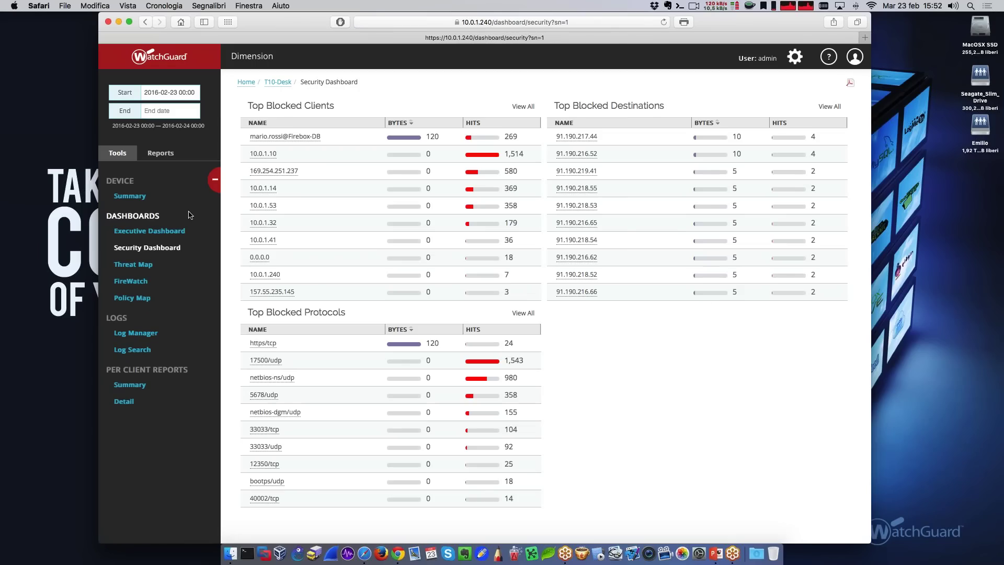
pyautogui.click(178, 92)
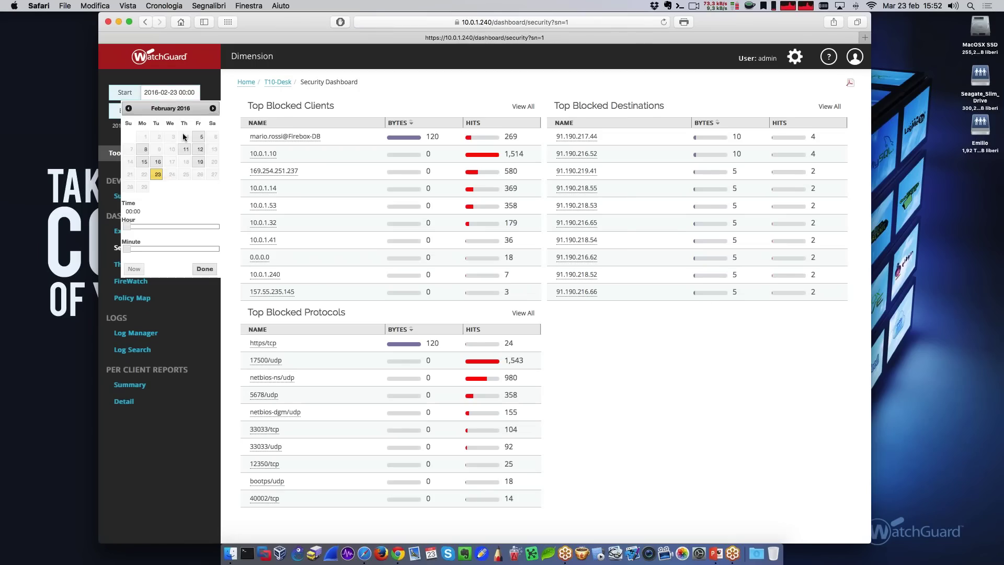
pyautogui.click(201, 137)
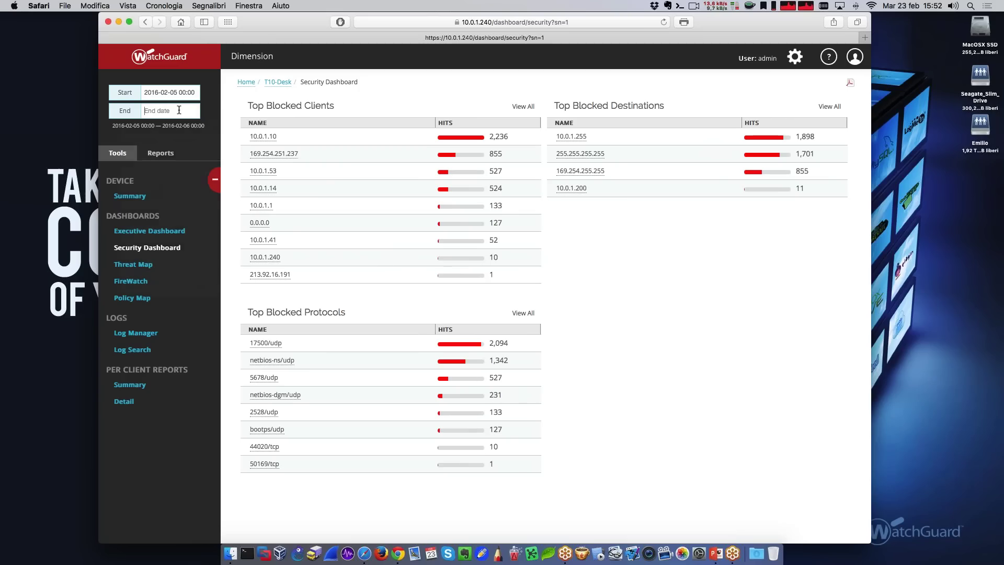
pyautogui.click(179, 110)
pyautogui.click(204, 287)
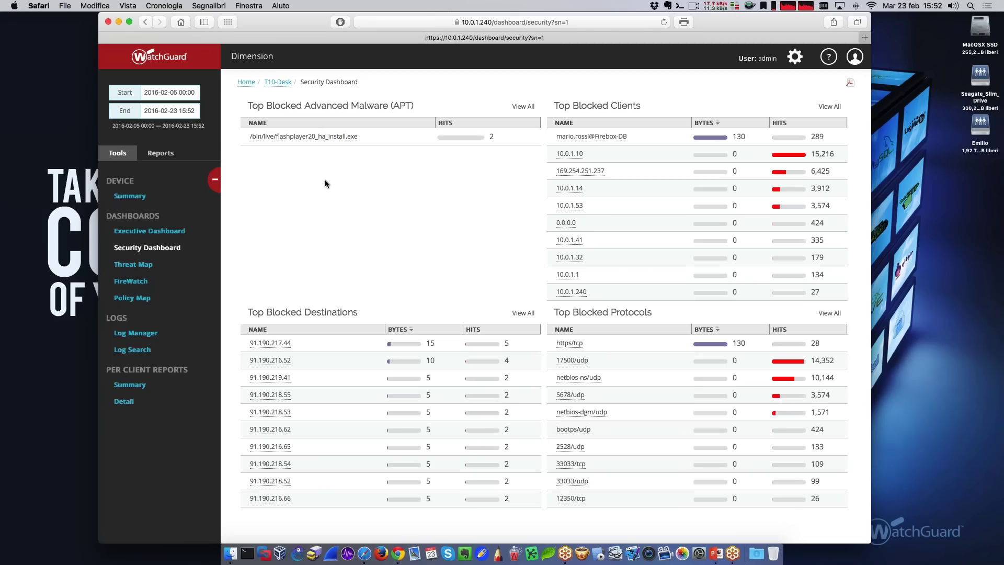
# Filter the blocked advanced malware on /bin/live/flashplayer20_ha_install.exe and examine the related clients, destinations and protocols.
pyautogui.click(328, 142)
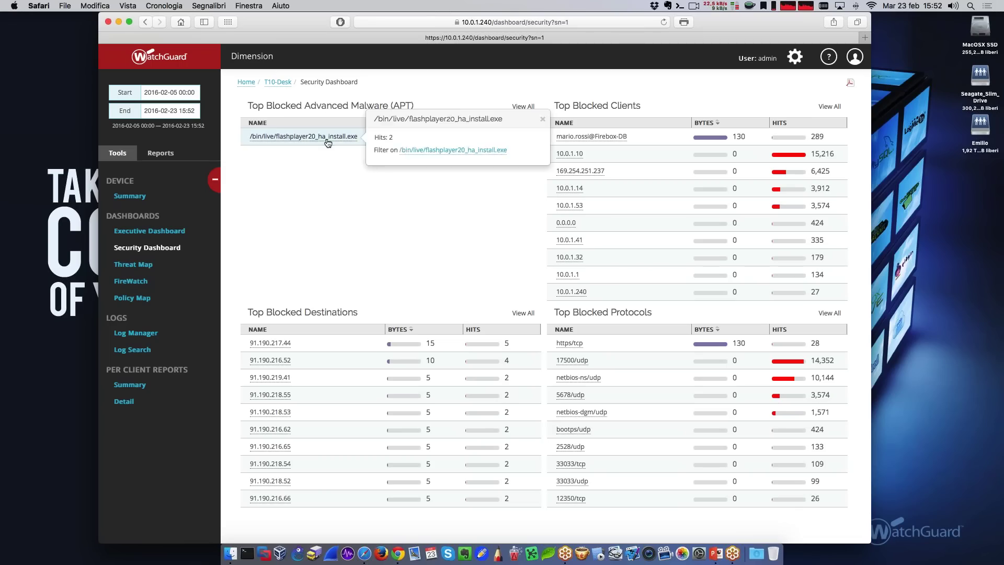
pyautogui.click(415, 154)
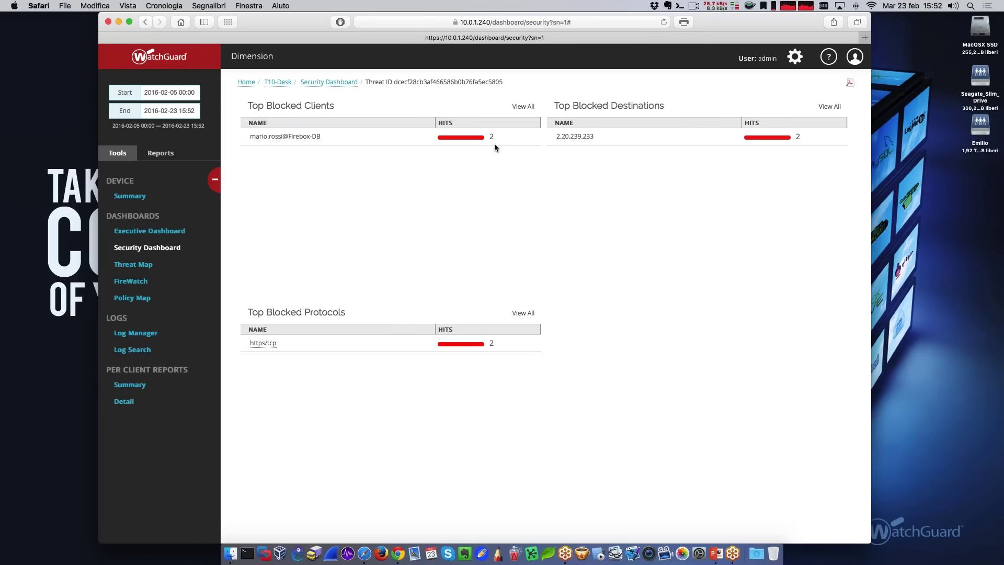
pyautogui.moveTo(325, 136); pyautogui.dragTo(249, 137)
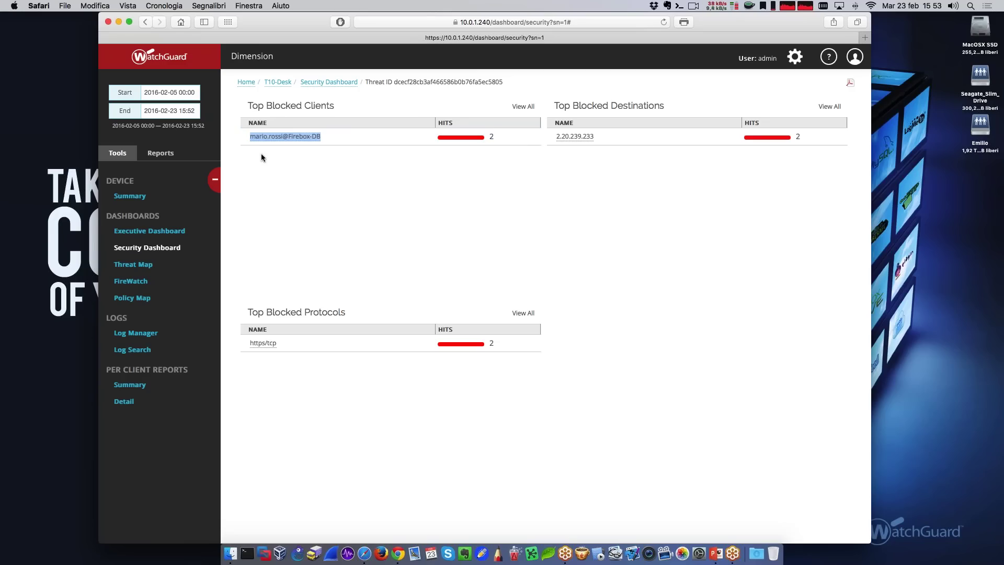
pyautogui.moveTo(595, 137); pyautogui.dragTo(552, 138)
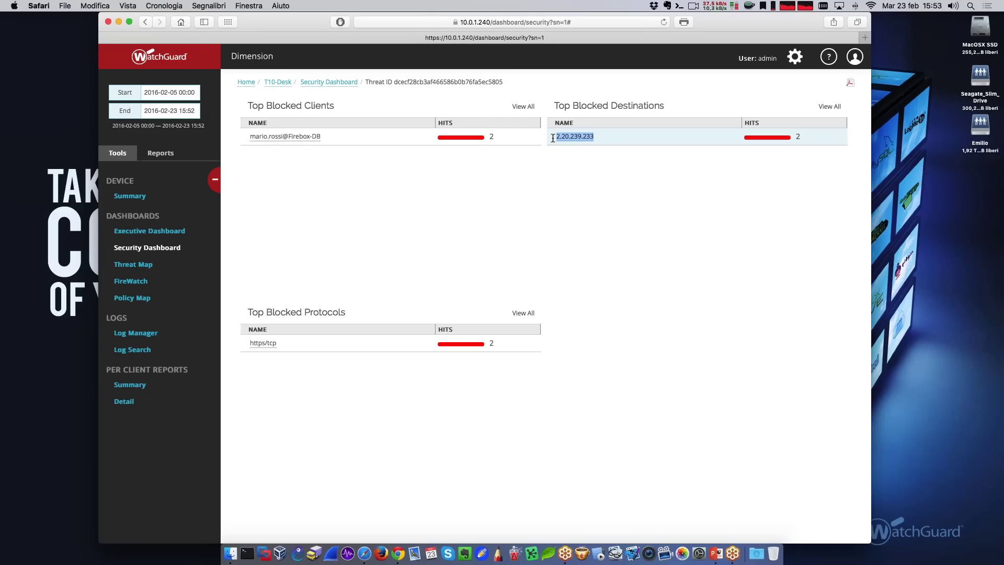
pyautogui.click(575, 141)
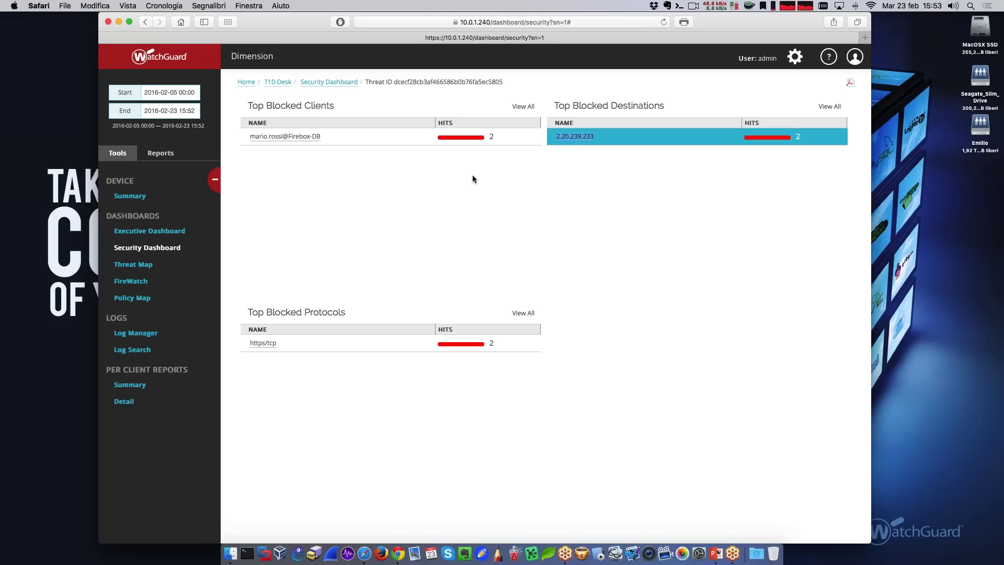
pyautogui.click(585, 140)
pyautogui.click(584, 140)
pyautogui.moveTo(283, 346); pyautogui.dragTo(251, 345)
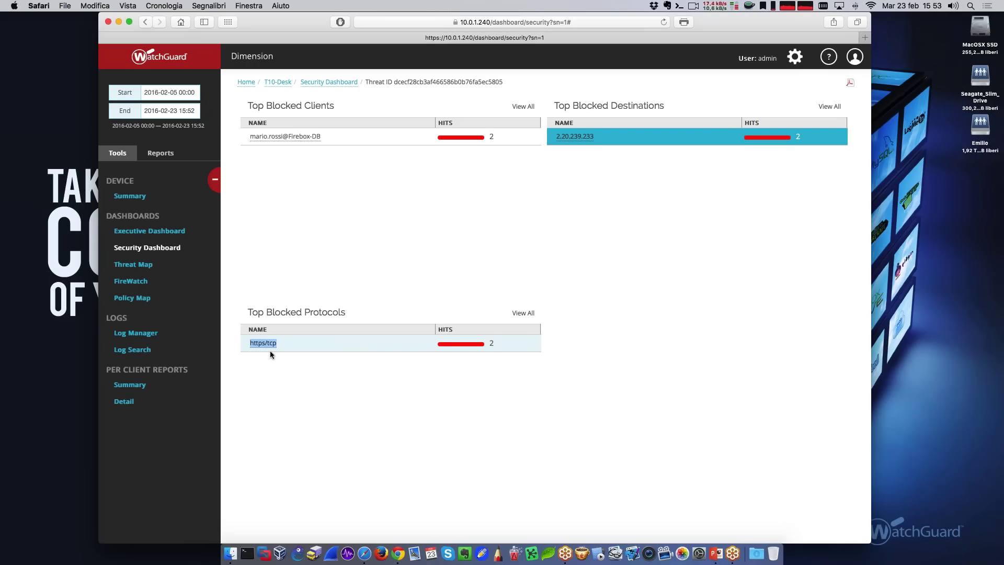
pyautogui.click(269, 352)
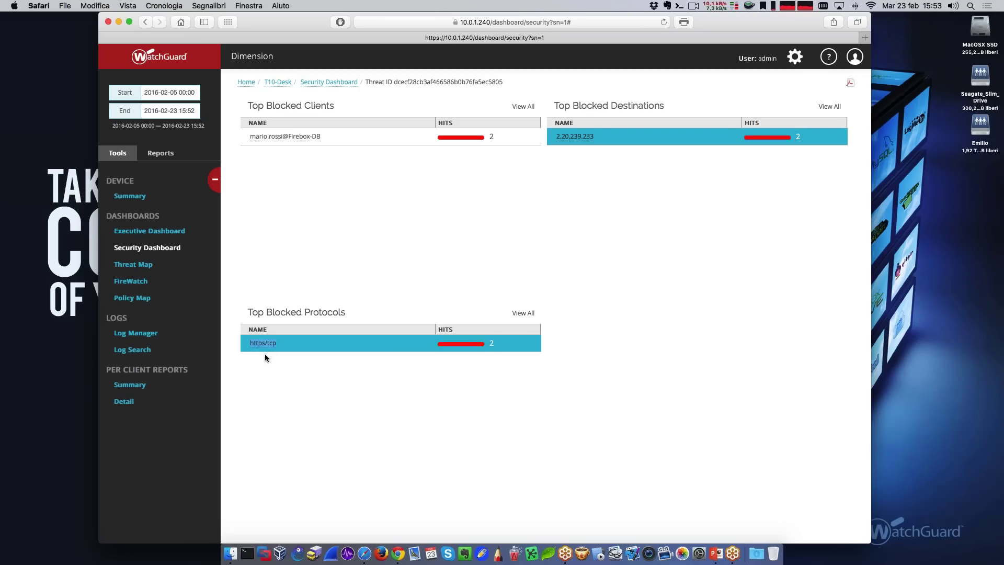
# Show the Advanced Malware (APT) view of the Policy Map and inspect each stage of the flow from source to destination.
pyautogui.click(145, 304)
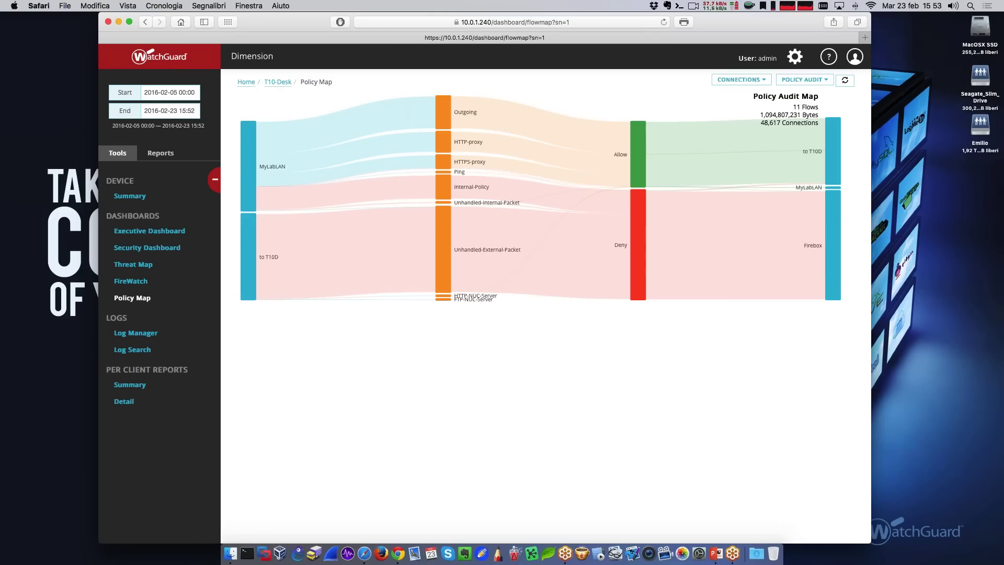
pyautogui.click(794, 81)
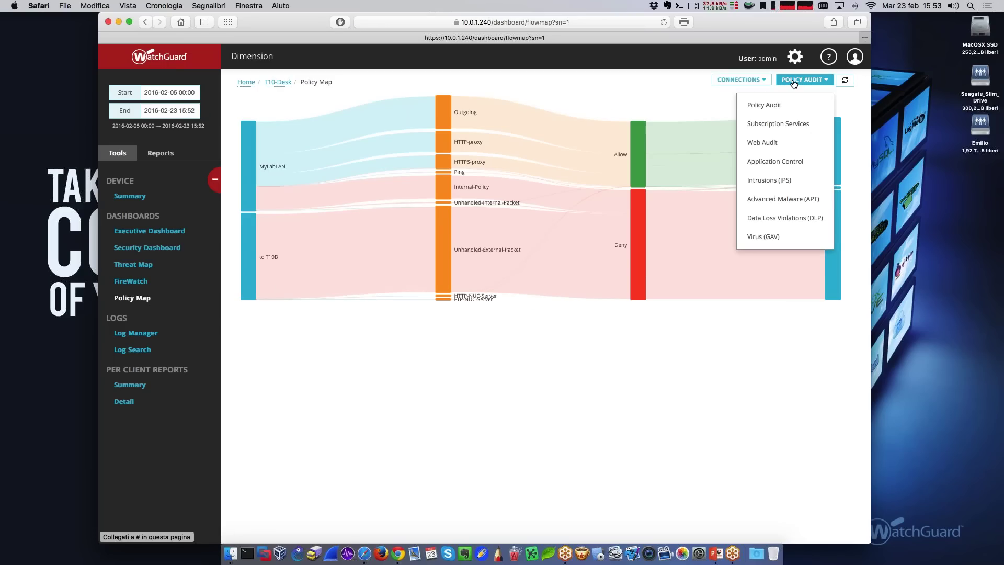
pyautogui.click(790, 201)
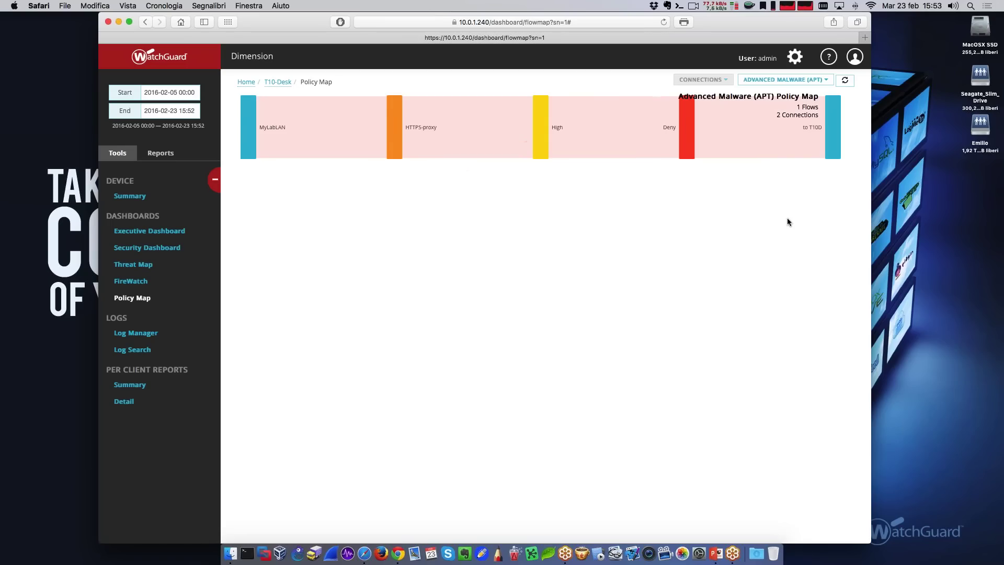
pyautogui.click(776, 80)
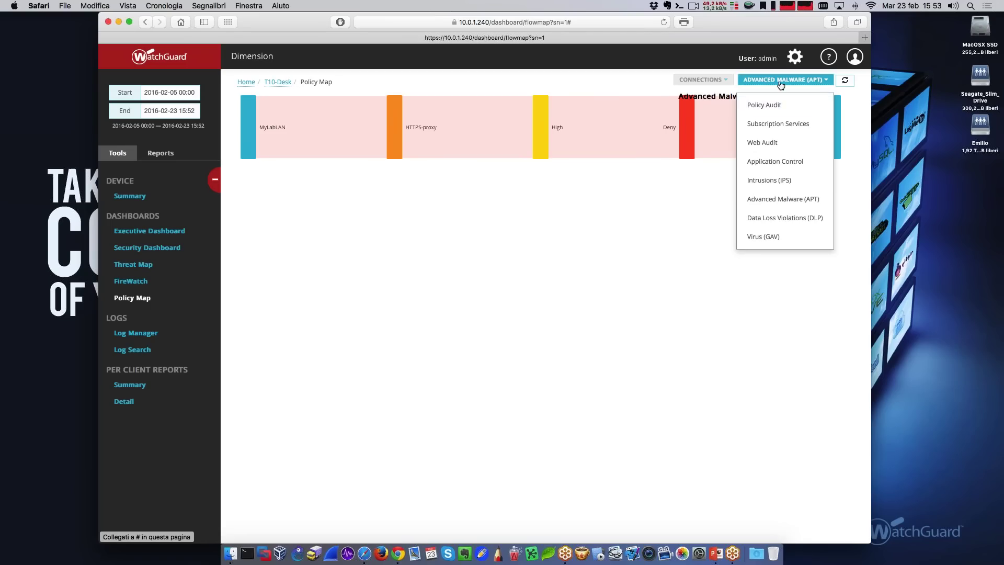
pyautogui.click(782, 203)
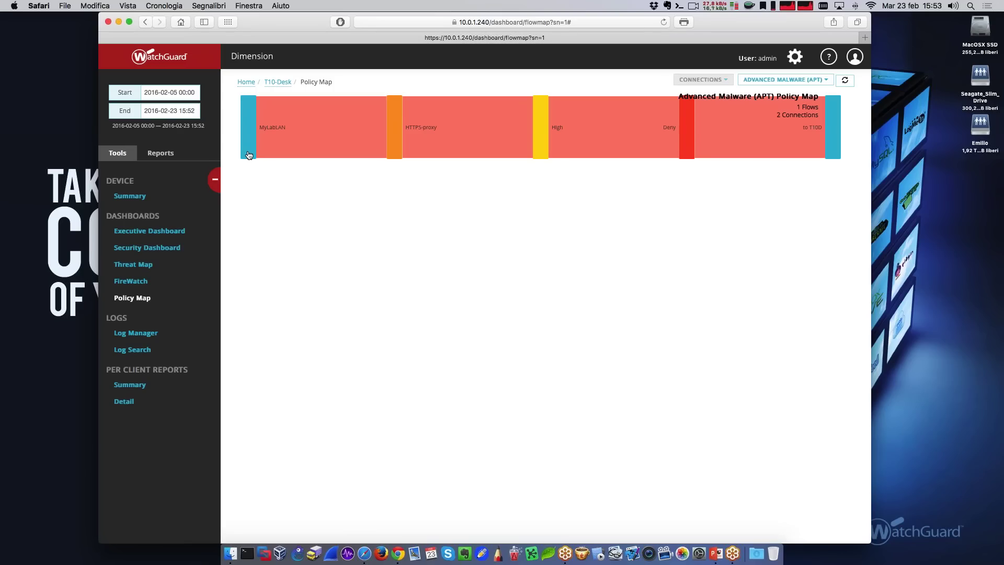
pyautogui.moveTo(249, 155)
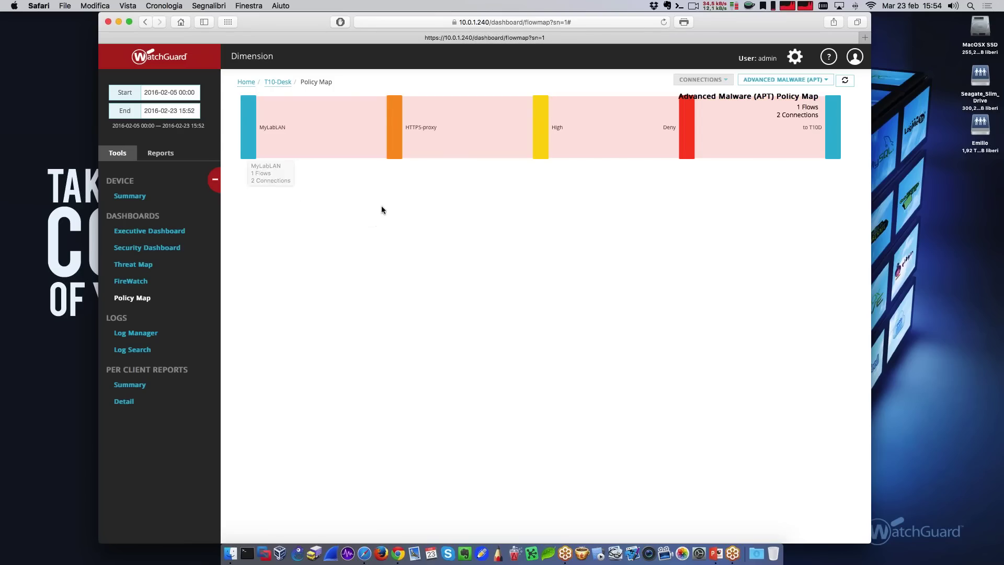
pyautogui.moveTo(394, 156)
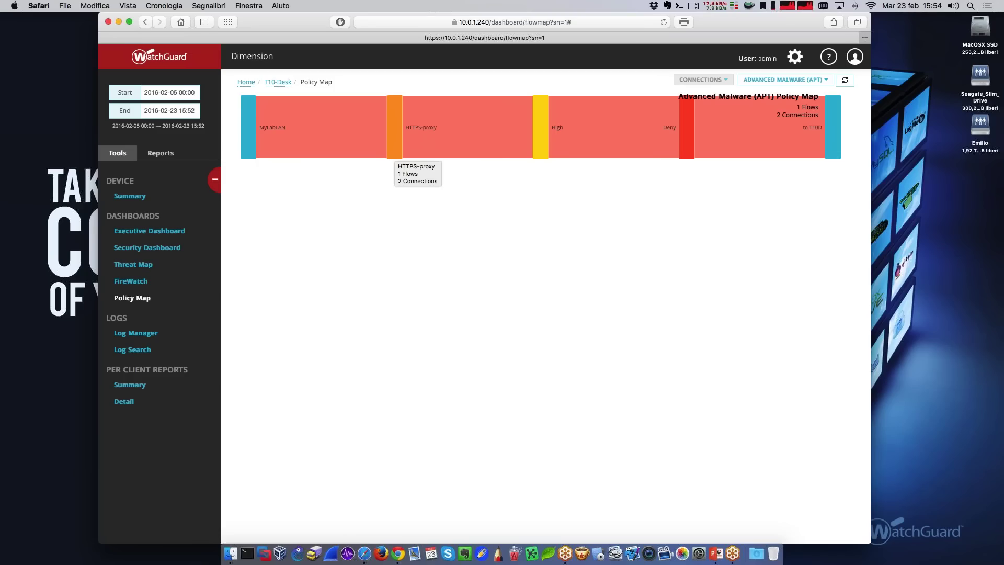
pyautogui.moveTo(410, 136)
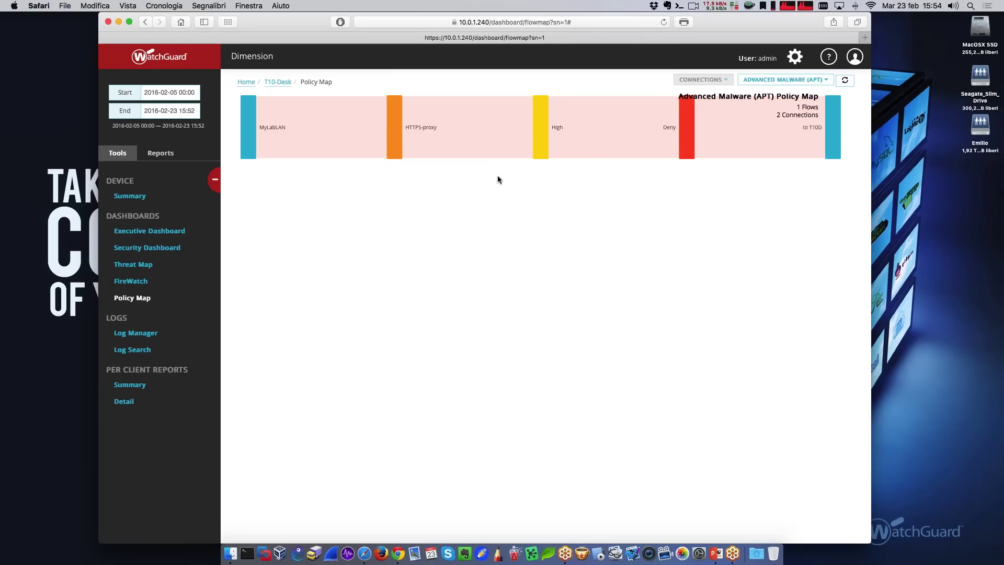
pyautogui.moveTo(541, 144)
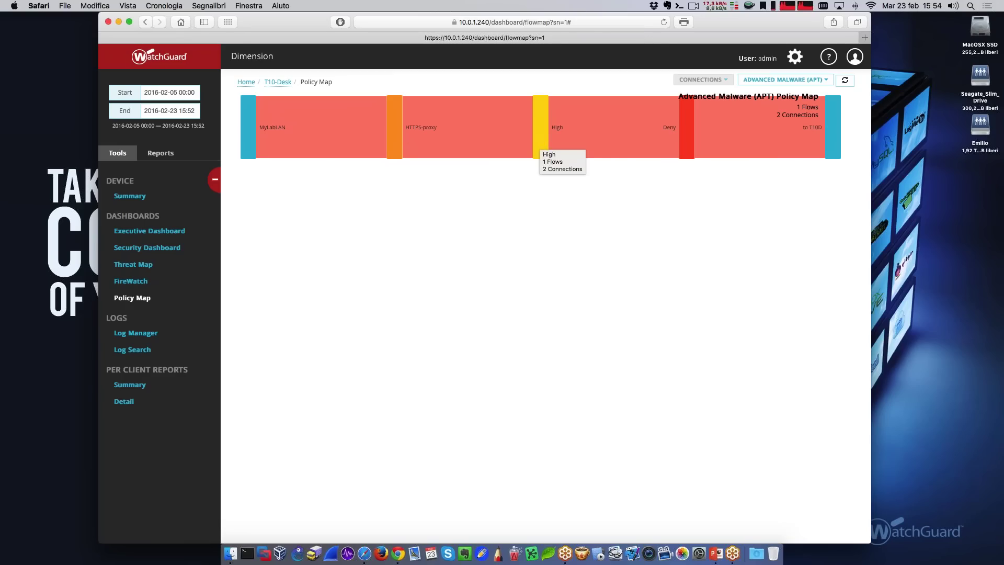
pyautogui.moveTo(686, 138)
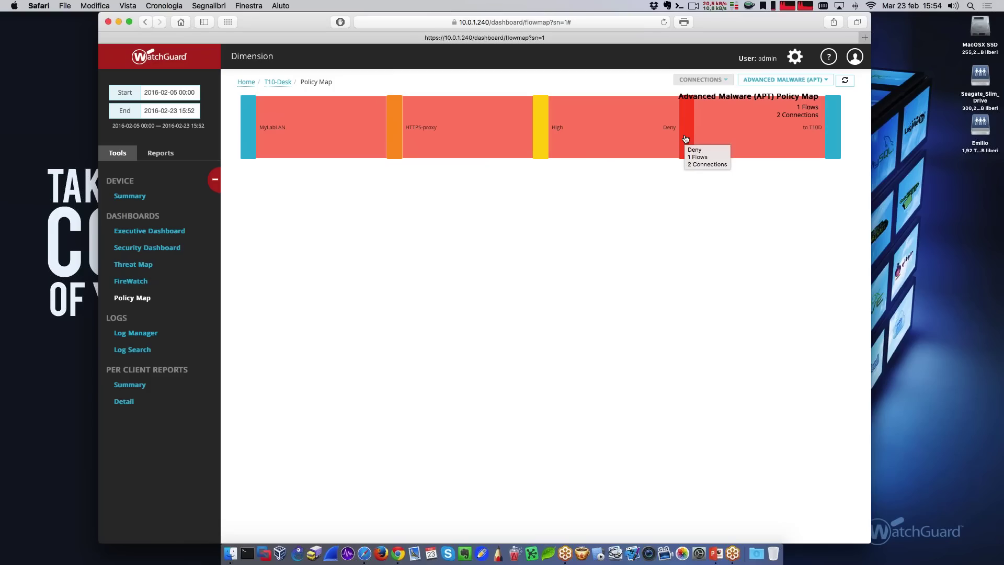
pyautogui.moveTo(833, 130)
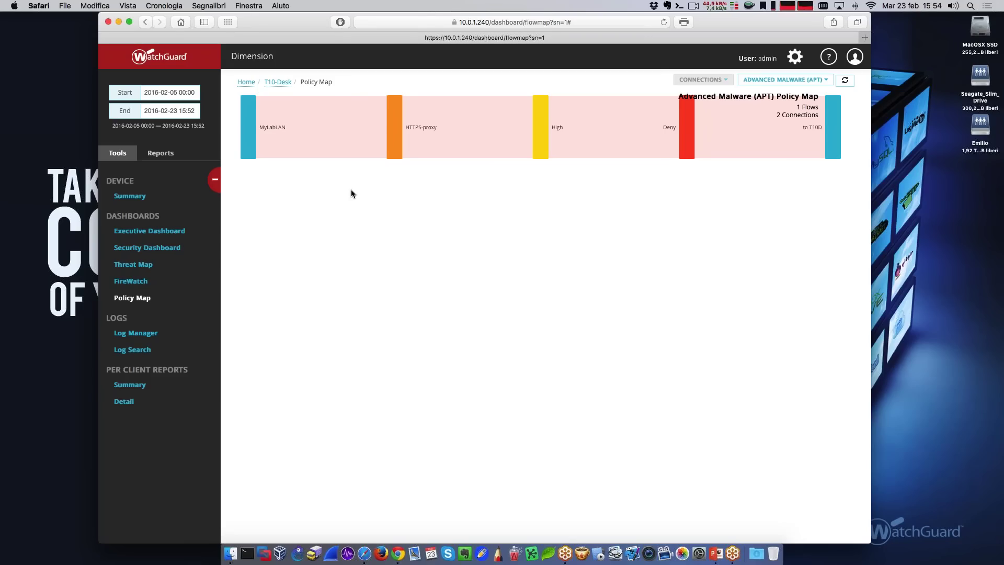
# Return to the T10-Desk device summary and open the device's Fireware Web UI.
pyautogui.click(280, 83)
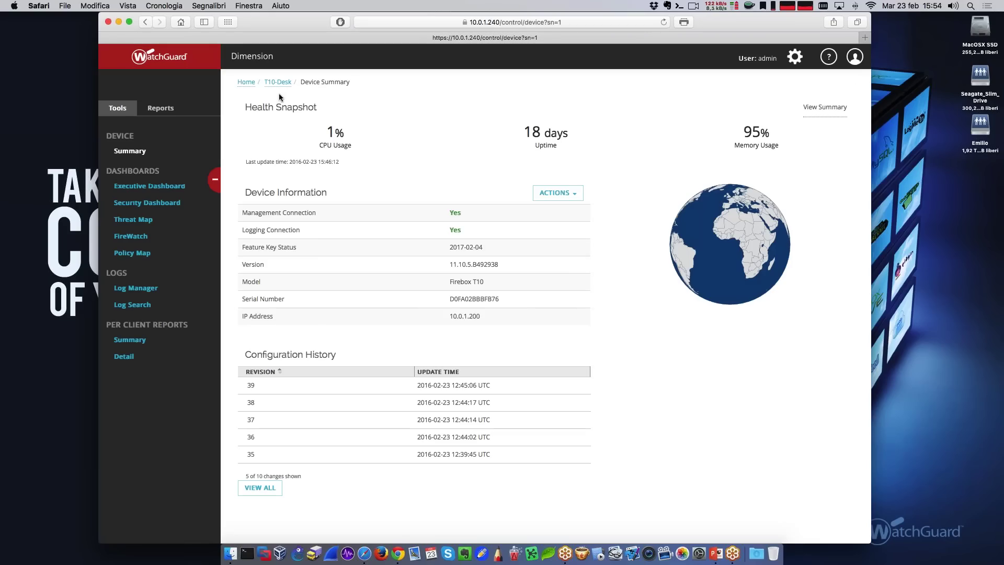
pyautogui.click(546, 193)
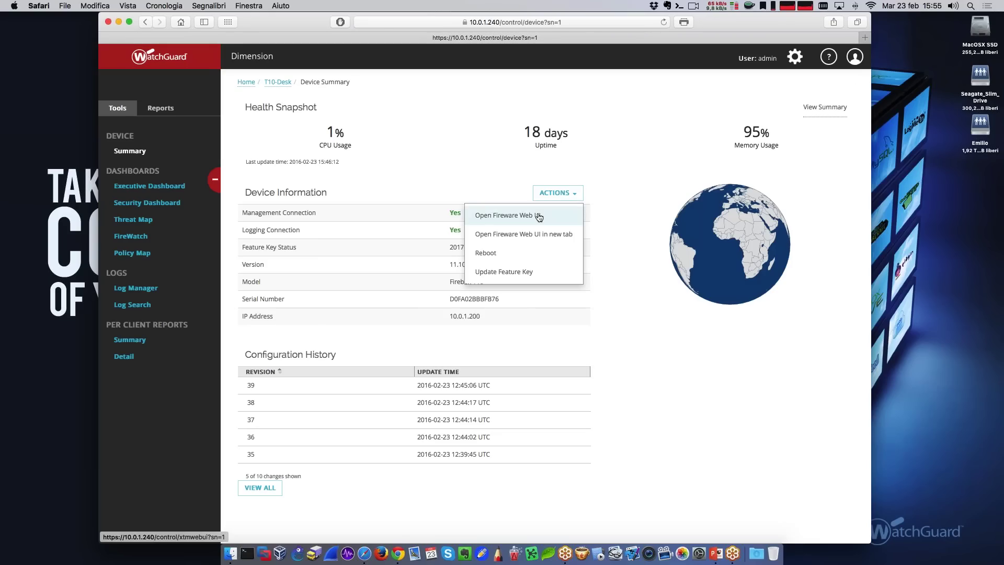
pyautogui.click(507, 215)
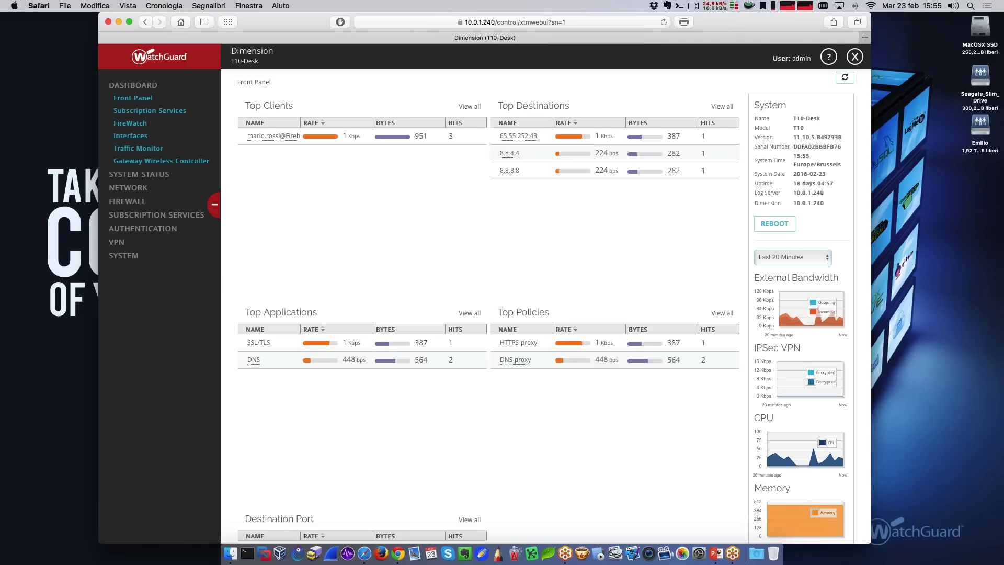
# Open the APT Blocker subscription service settings and review the threat actions and the policies it applies to.
pyautogui.click(125, 203)
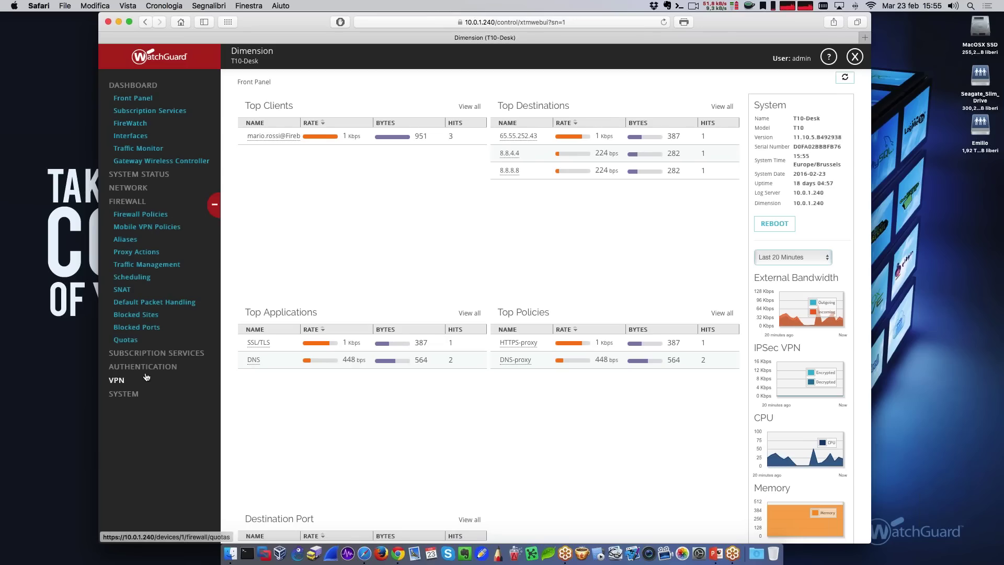
pyautogui.click(133, 85)
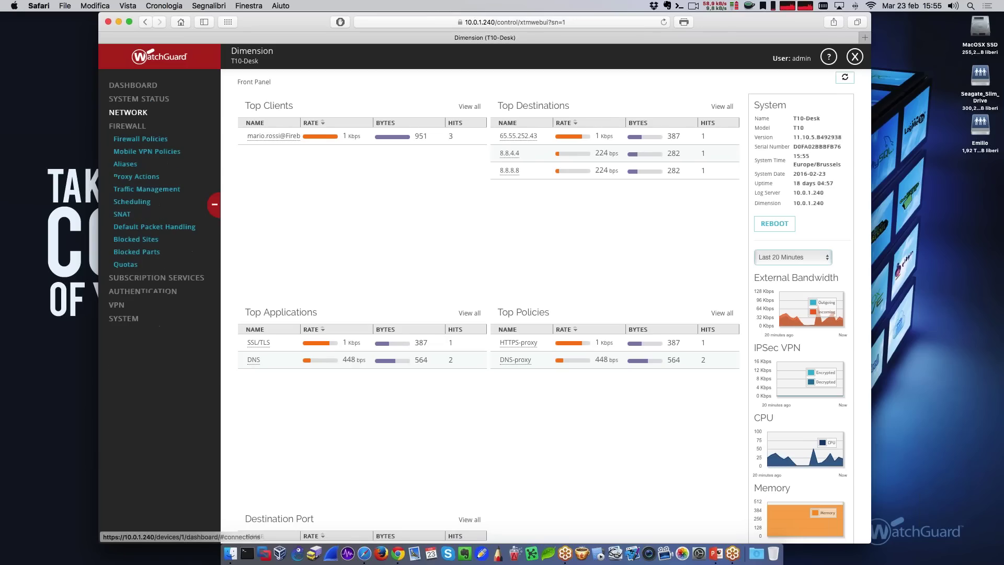
pyautogui.click(156, 278)
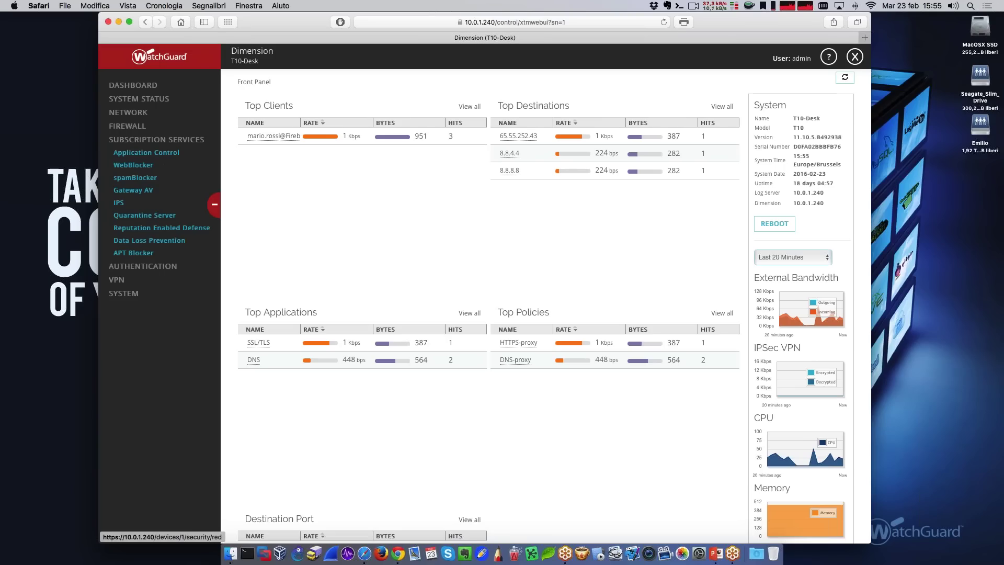
pyautogui.click(145, 255)
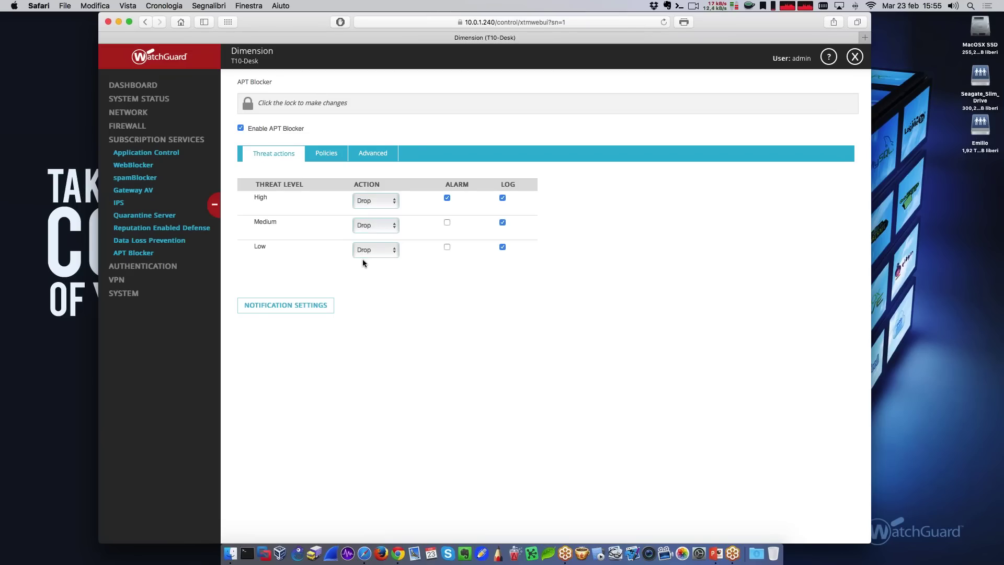
pyautogui.click(325, 154)
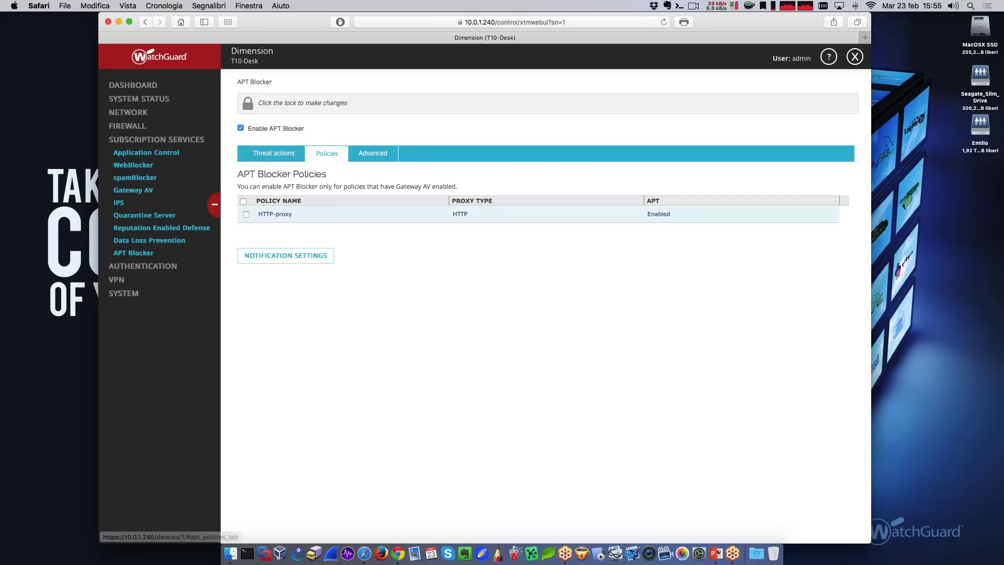
# Review the HTTP-proxy policy entry in APT Blocker, the local server options and the threat actions.
pyautogui.moveTo(263, 215); pyautogui.dragTo(669, 213)
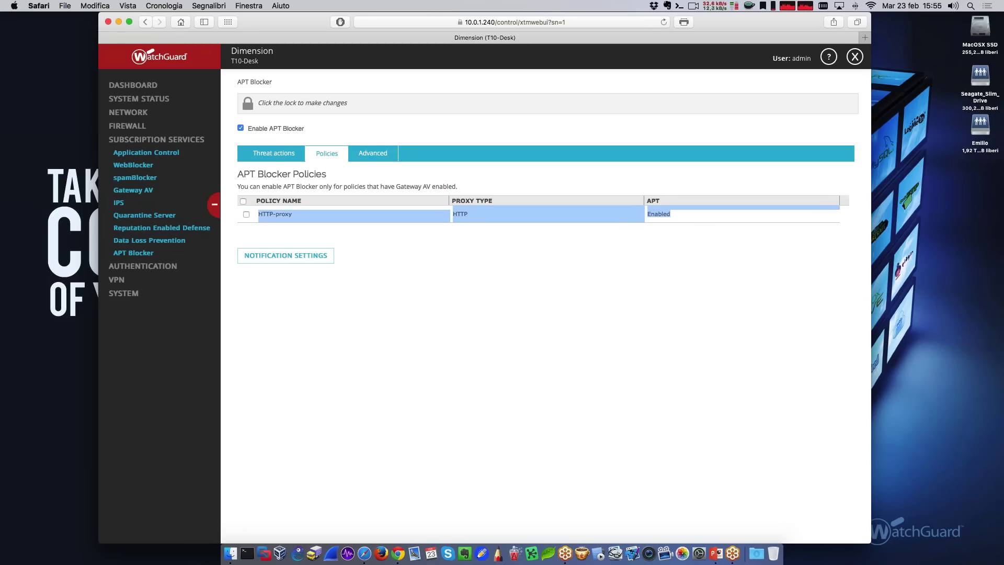
pyautogui.click(368, 156)
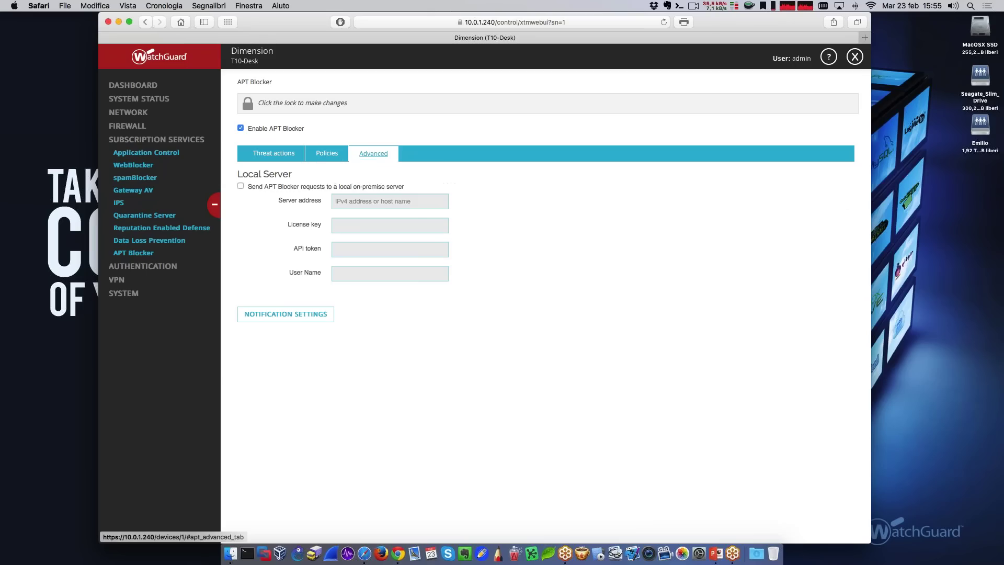
pyautogui.click(274, 153)
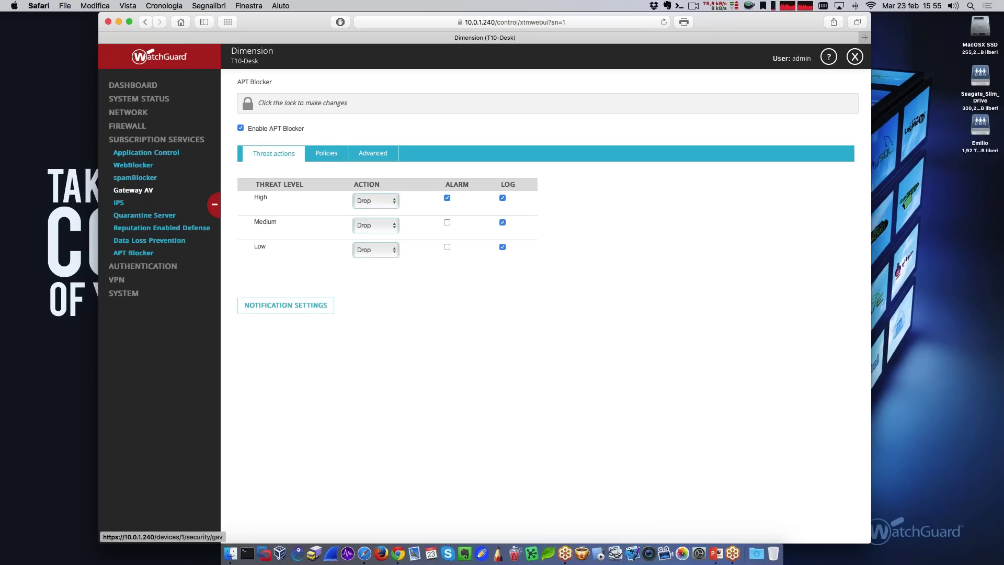
# Open the Gateway AV service and review the HTTP-Client Navigazione protetta proxy action.
pyautogui.click(133, 190)
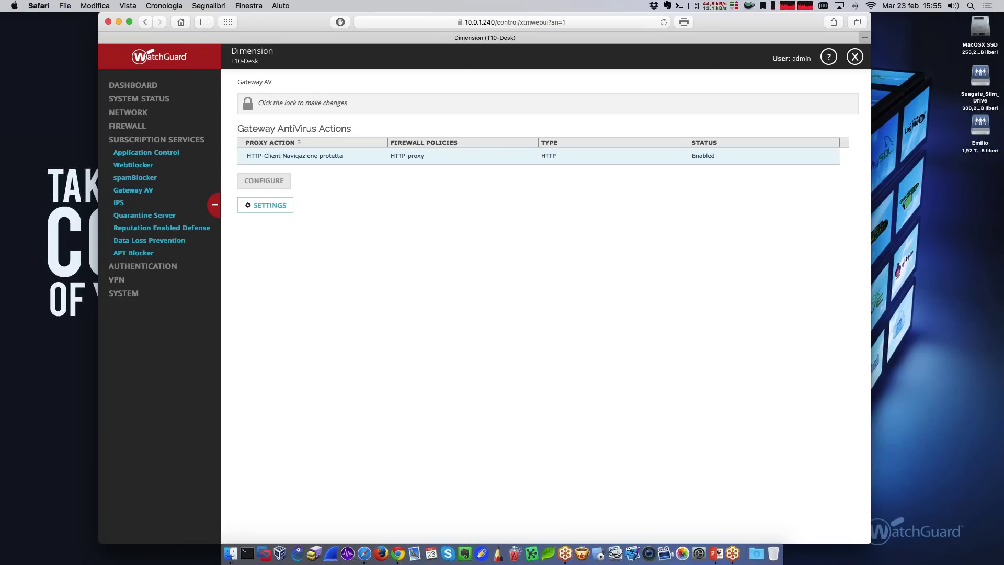
pyautogui.moveTo(249, 156); pyautogui.dragTo(557, 160)
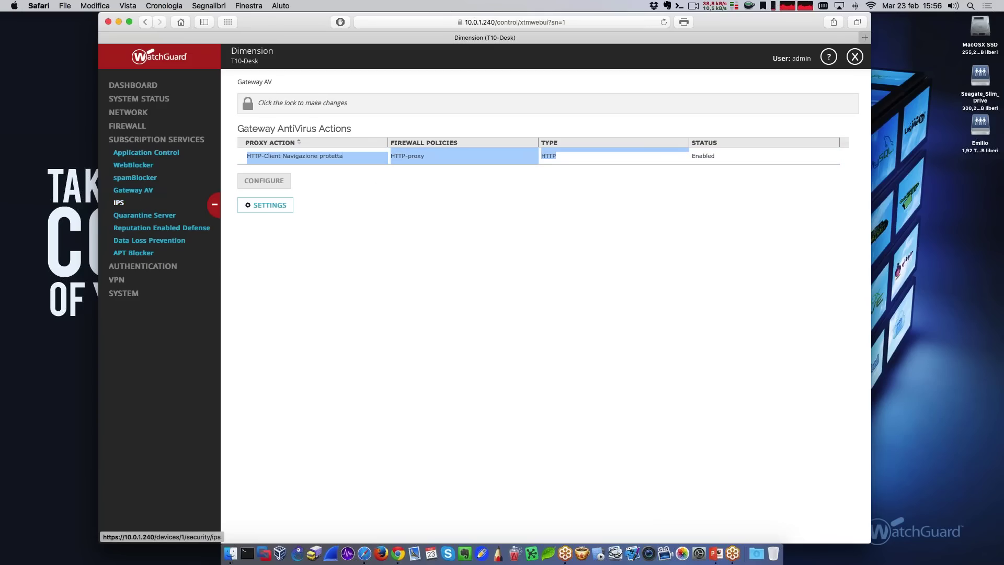
# Open the settings of the No crypto apps action in Application Control.
pyautogui.click(133, 156)
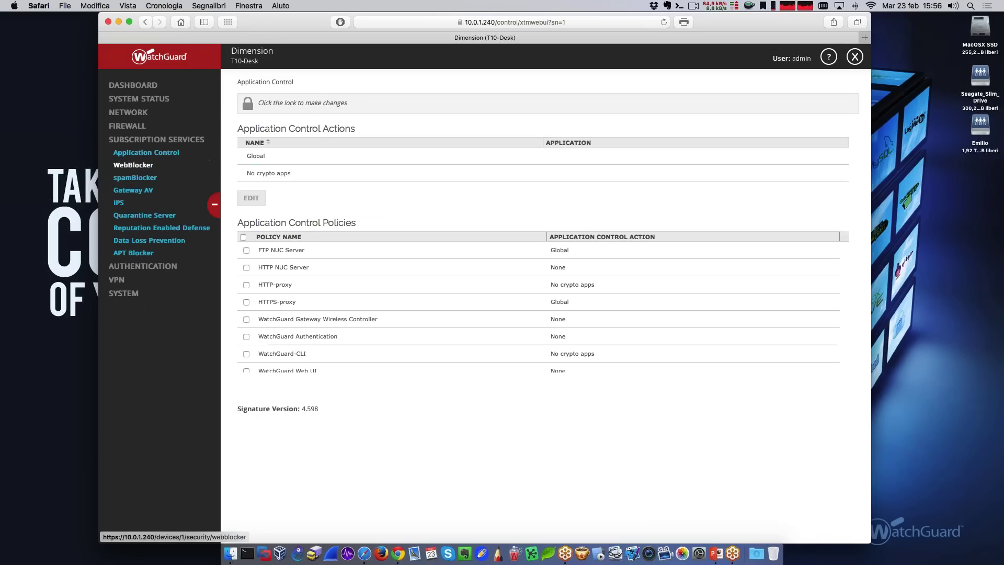
pyautogui.click(302, 174)
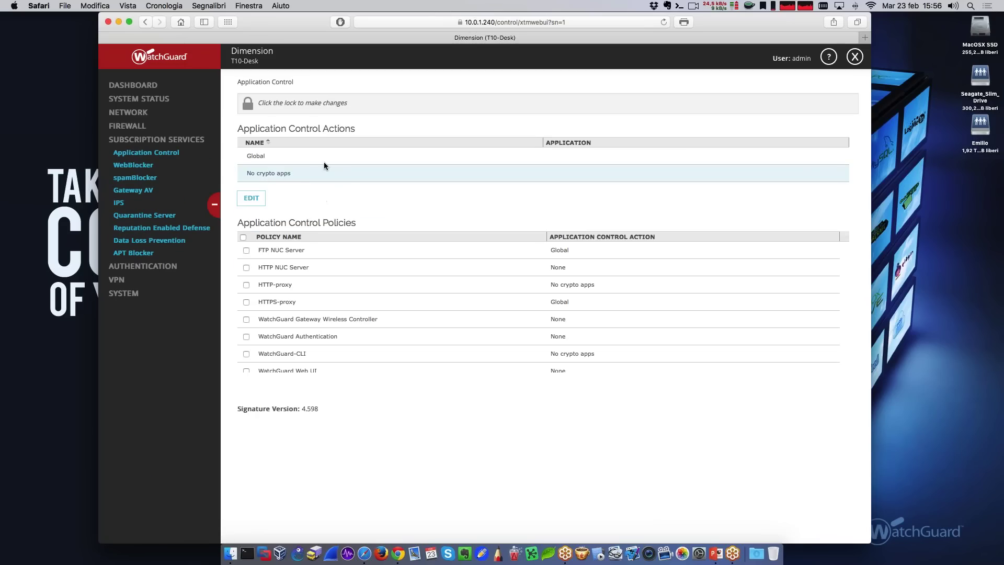
pyautogui.click(255, 176)
pyautogui.click(253, 177)
pyautogui.click(253, 178)
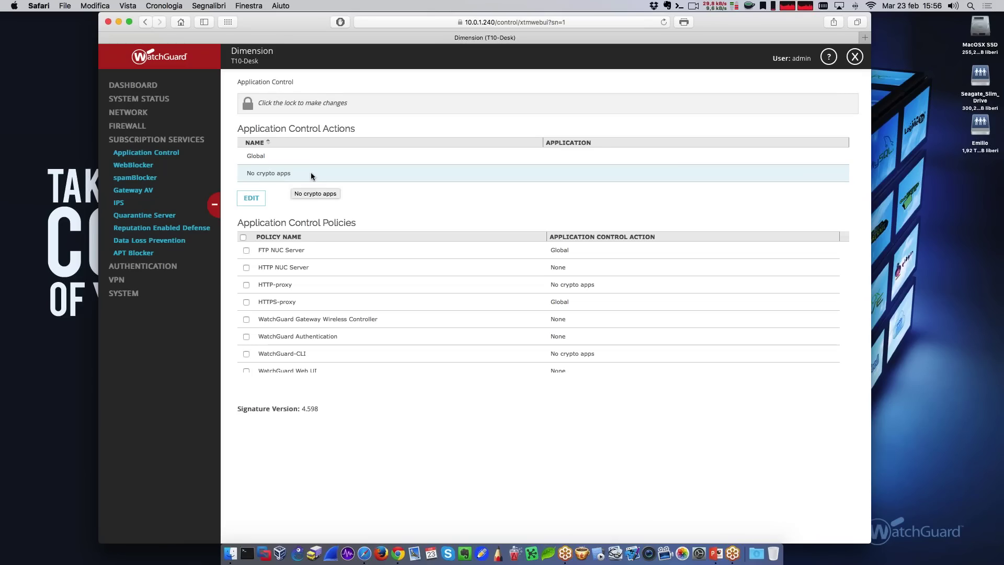
pyautogui.click(310, 174)
pyautogui.click(258, 200)
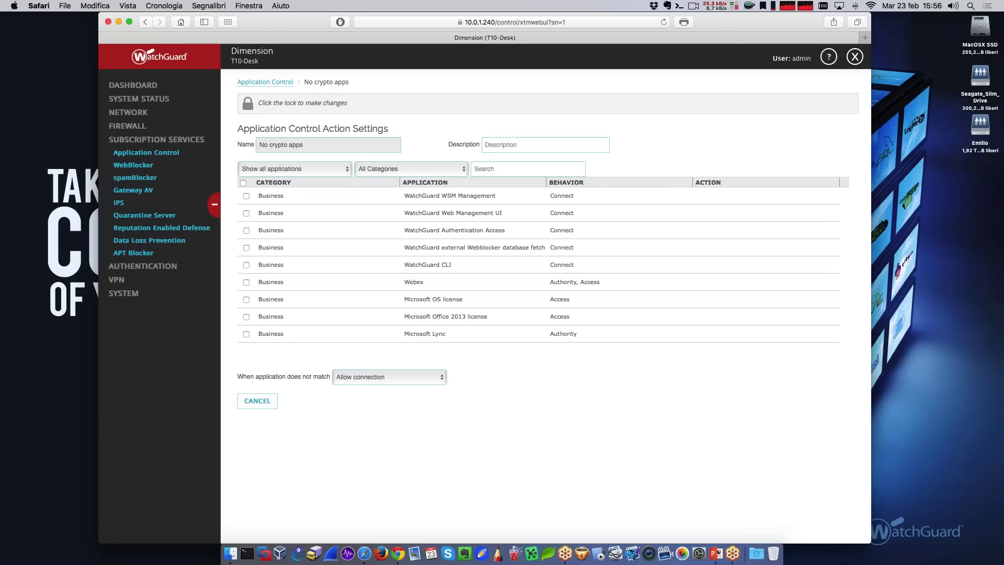
# Check the action's list with only configured applications, and return to showing all applications.
pyautogui.click(332, 170)
pyautogui.click(330, 184)
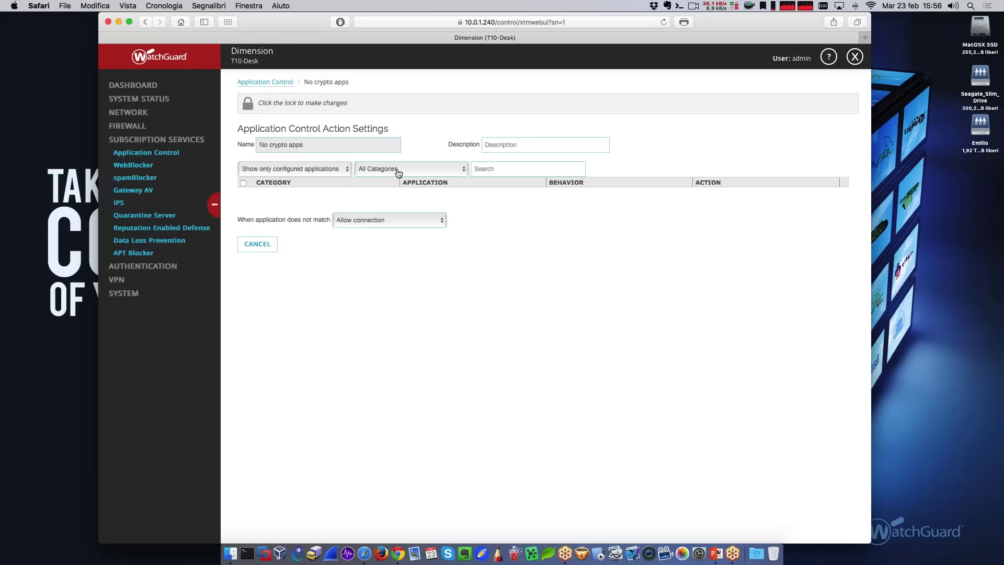
pyautogui.click(324, 168)
pyautogui.click(324, 159)
# Search the applications for "cryp", select Crypto Admin and check the choices for when an application does not match.
pyautogui.click(504, 168)
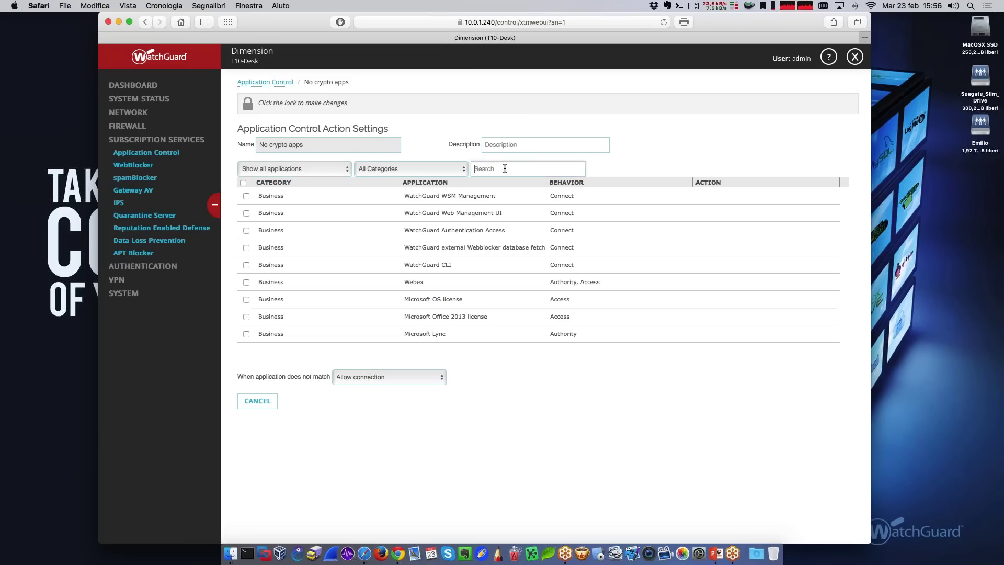
pyautogui.write('cryp')
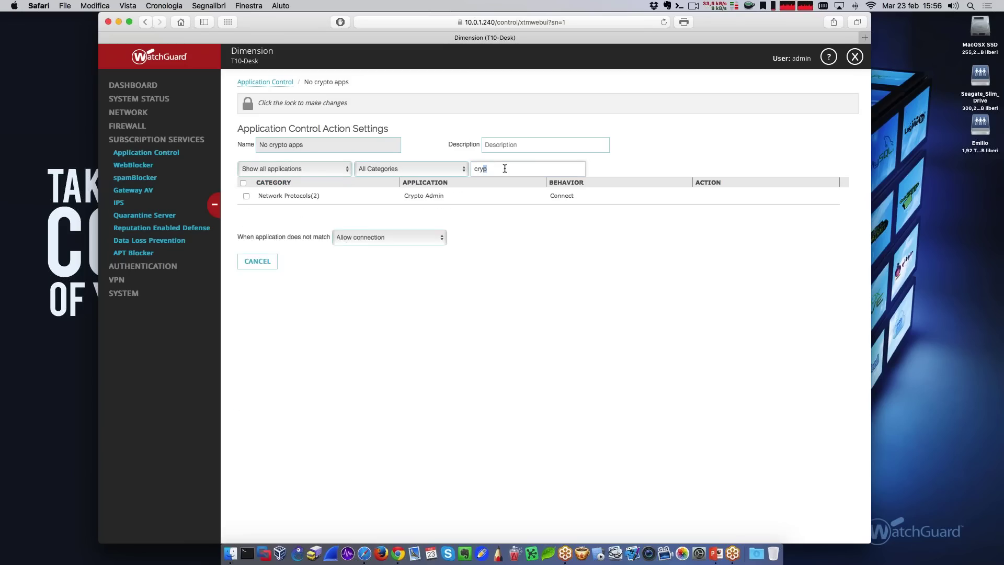
pyautogui.click(447, 197)
pyautogui.click(366, 237)
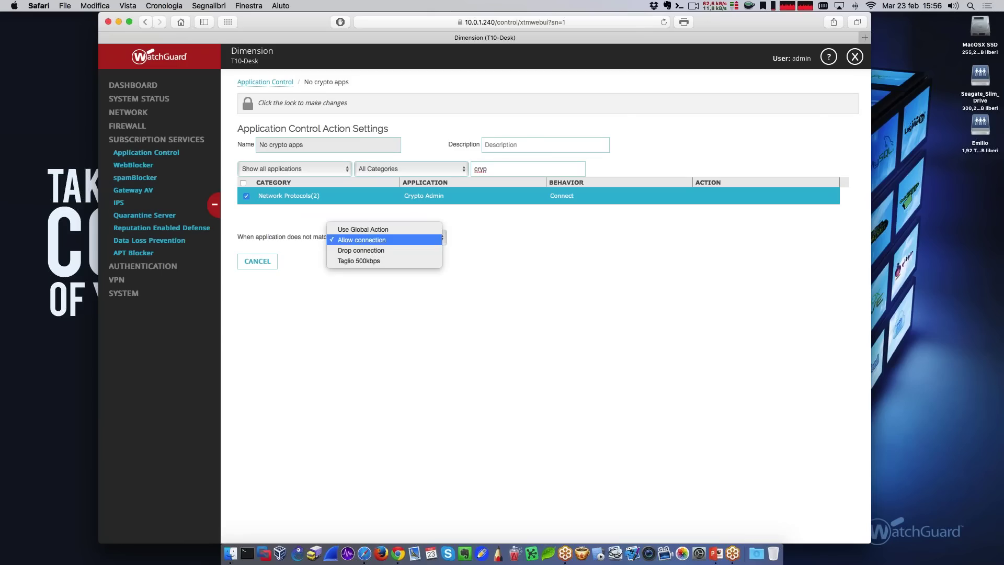
pyautogui.click(316, 238)
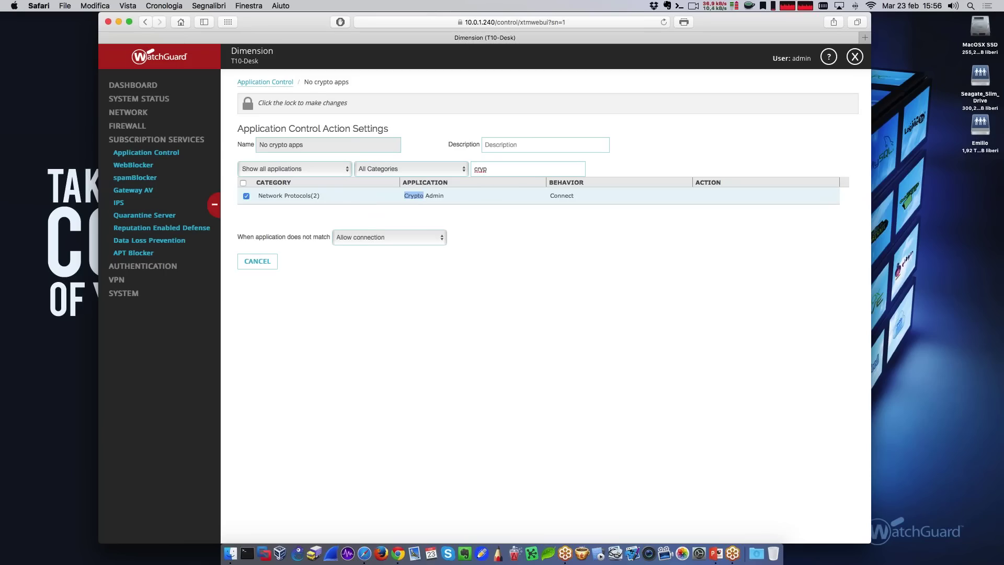
pyautogui.click(334, 202)
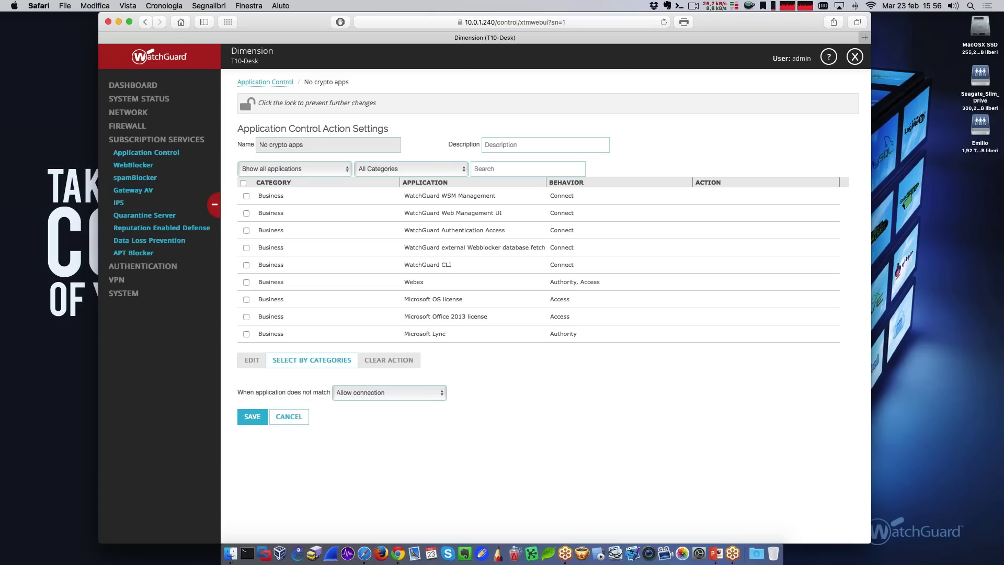
# Search for "crypto" and set the Crypto Admin application's action to Drop for all behaviors.
pyautogui.click(508, 168)
pyautogui.write('cry')
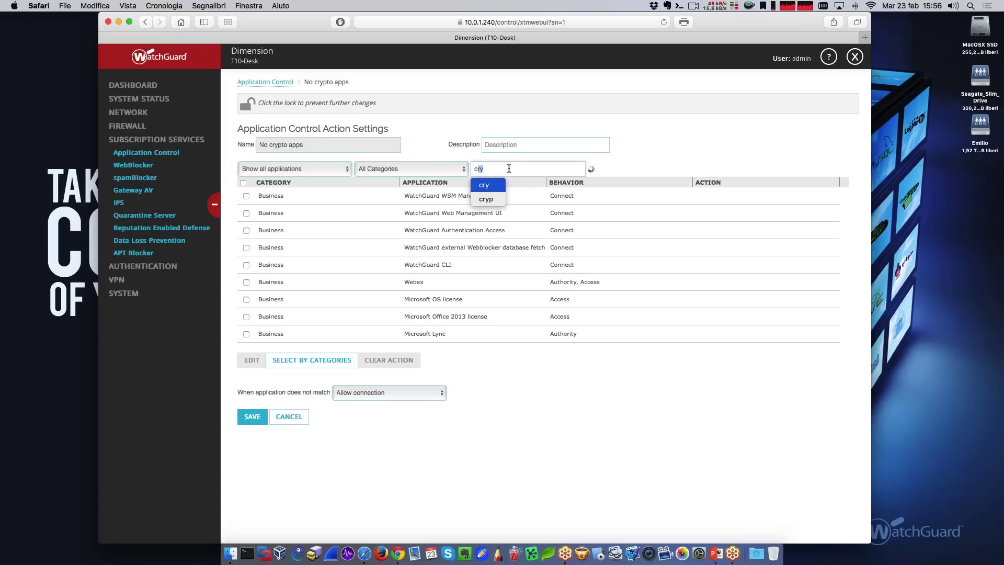
pyautogui.write('pto')
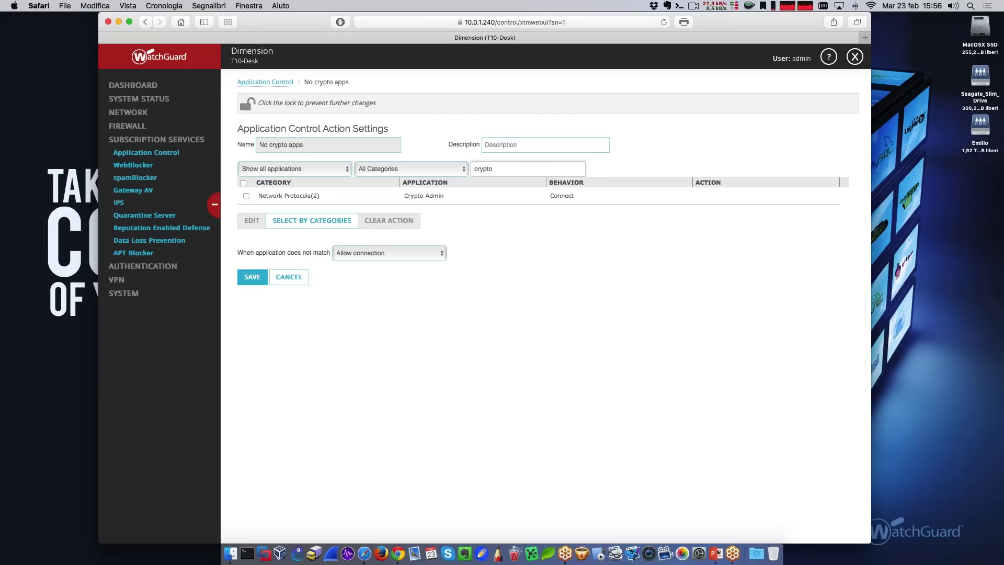
pyautogui.click(325, 199)
pyautogui.click(252, 220)
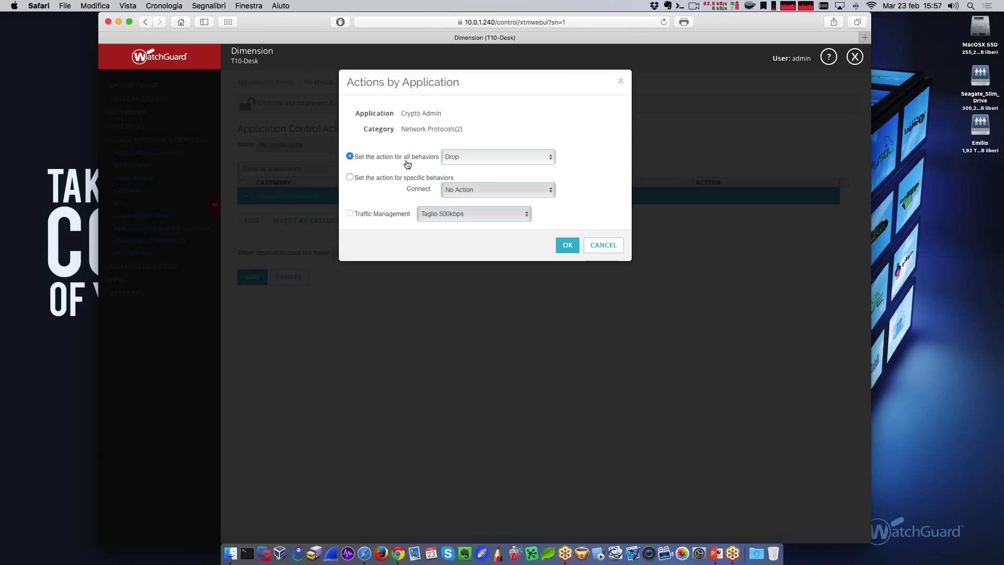
pyautogui.click(558, 250)
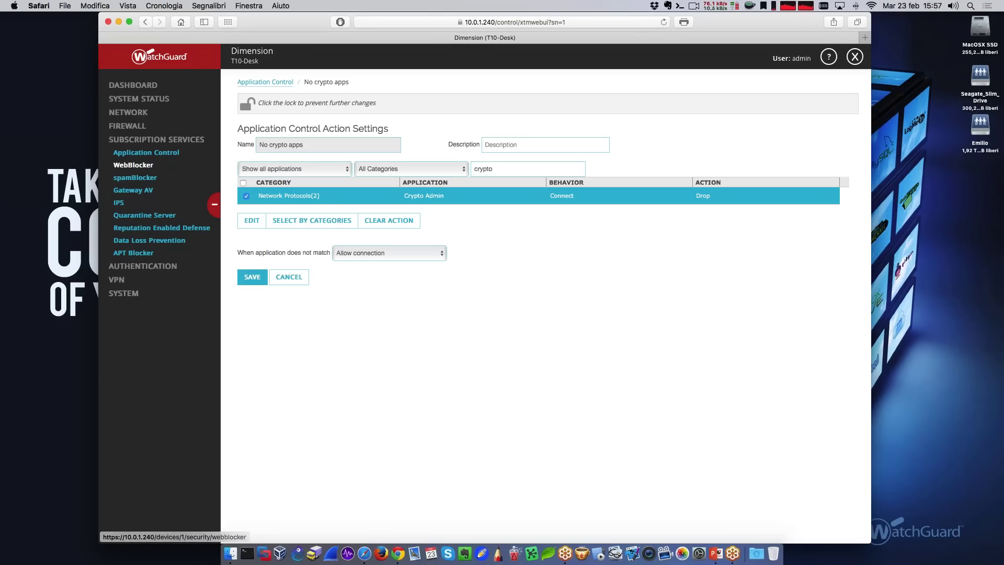
# Review the HTTP-Client Navigazione protetta policy in WebBlocker and open the Navigazione Sicura action for editing.
pyautogui.click(133, 165)
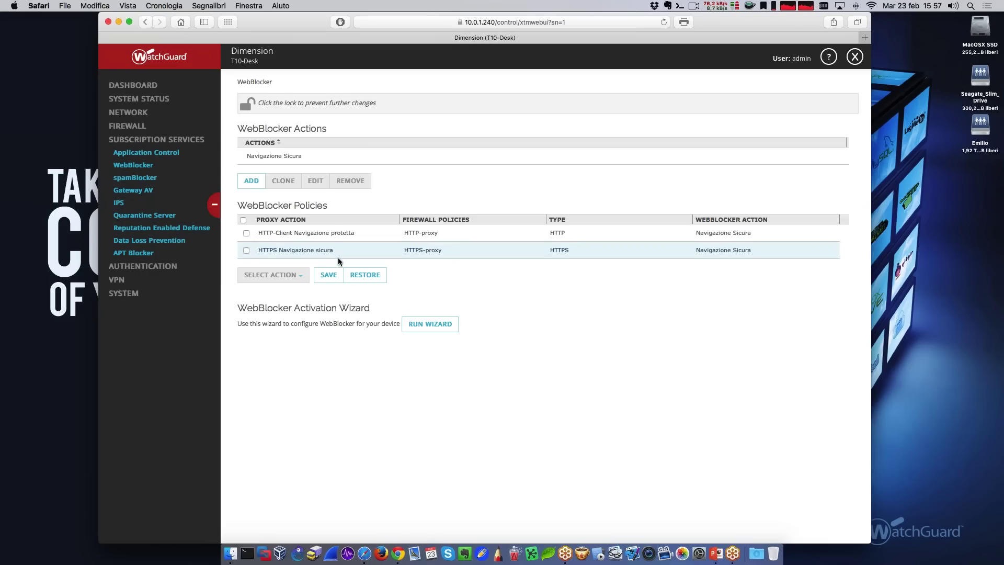
pyautogui.click(340, 234)
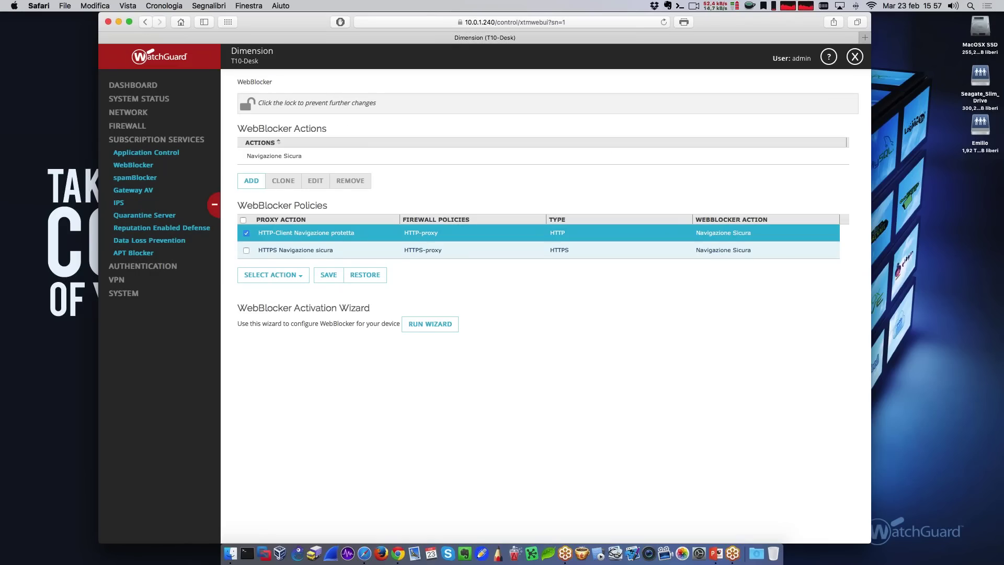
pyautogui.click(287, 236)
pyautogui.click(284, 238)
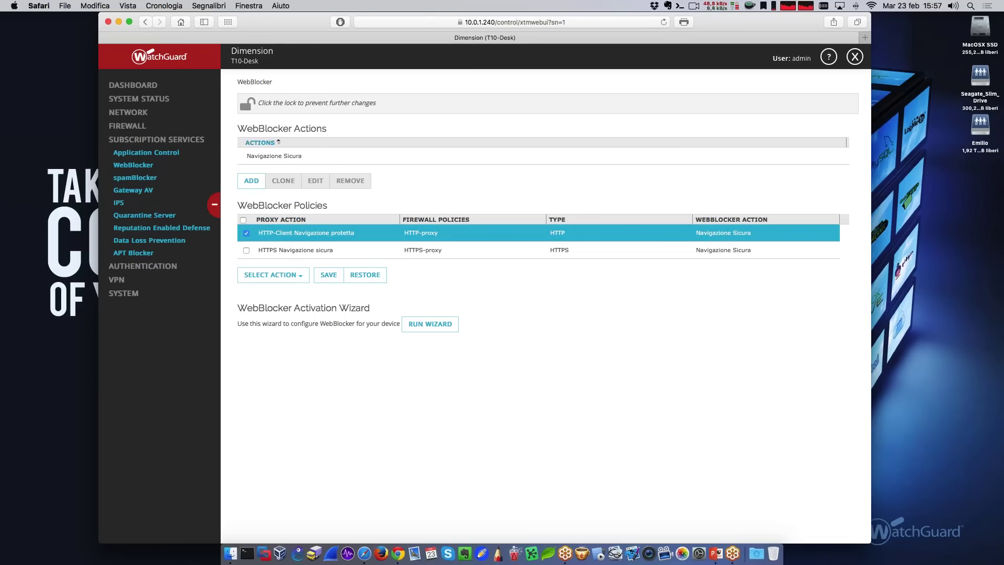
pyautogui.click(303, 158)
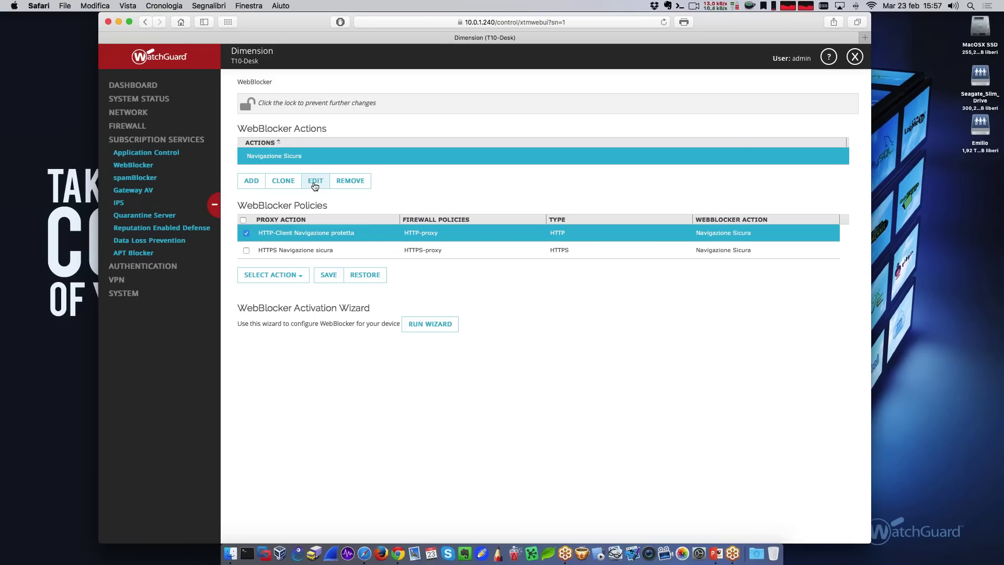
pyautogui.click(315, 182)
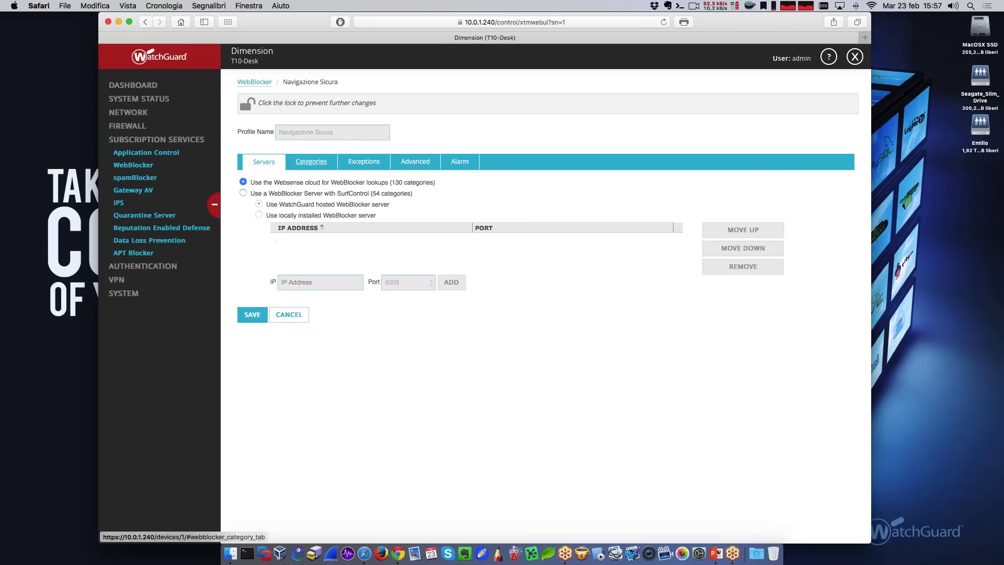
# Examine which WebBlocker categories Navigazione Sicura blocks, especially the extended protection and security malware categories.
pyautogui.click(308, 166)
pyautogui.scroll(-5, 338, 271)
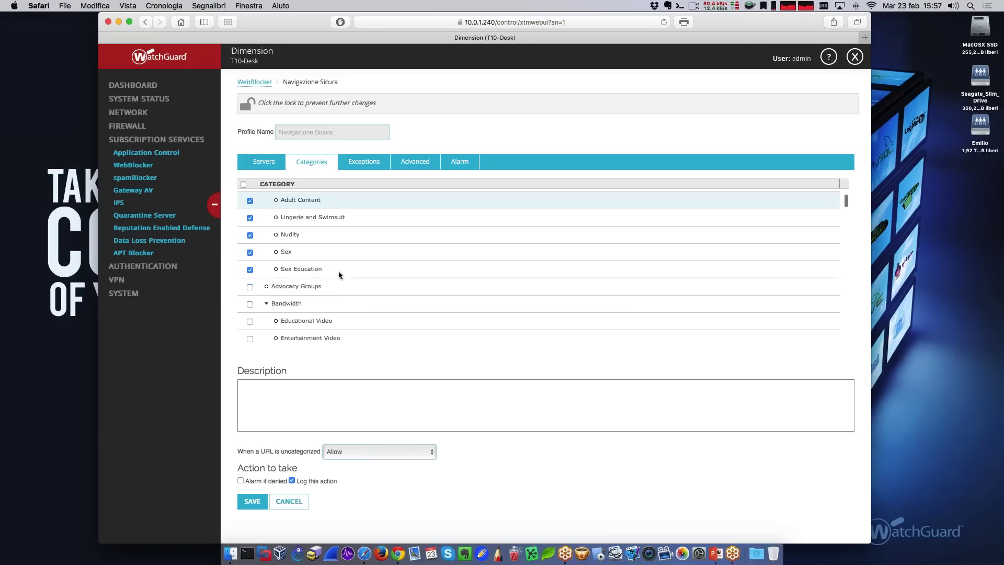
pyautogui.scroll(-10, 338, 272)
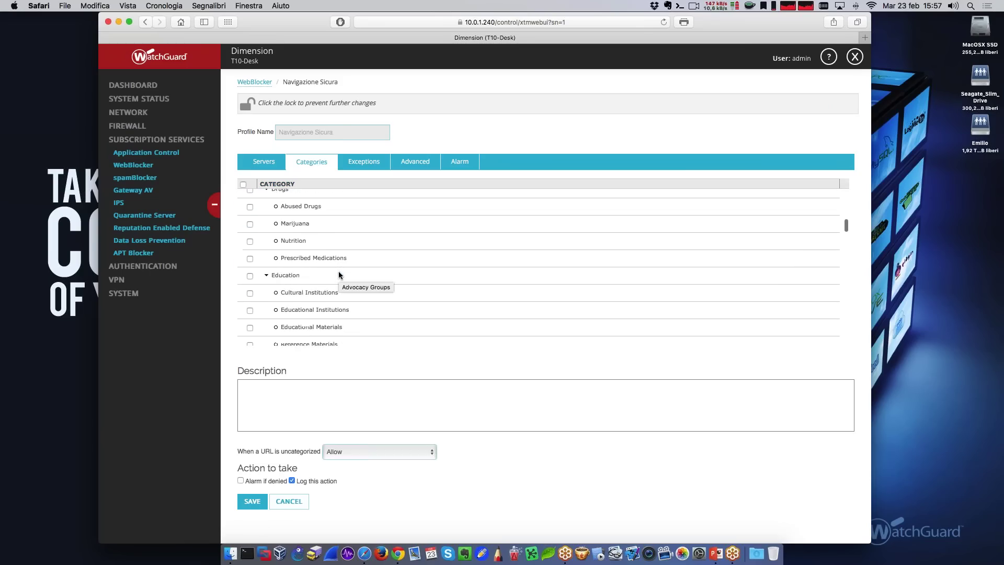
pyautogui.scroll(-5, 338, 270)
pyautogui.scroll(2, 338, 271)
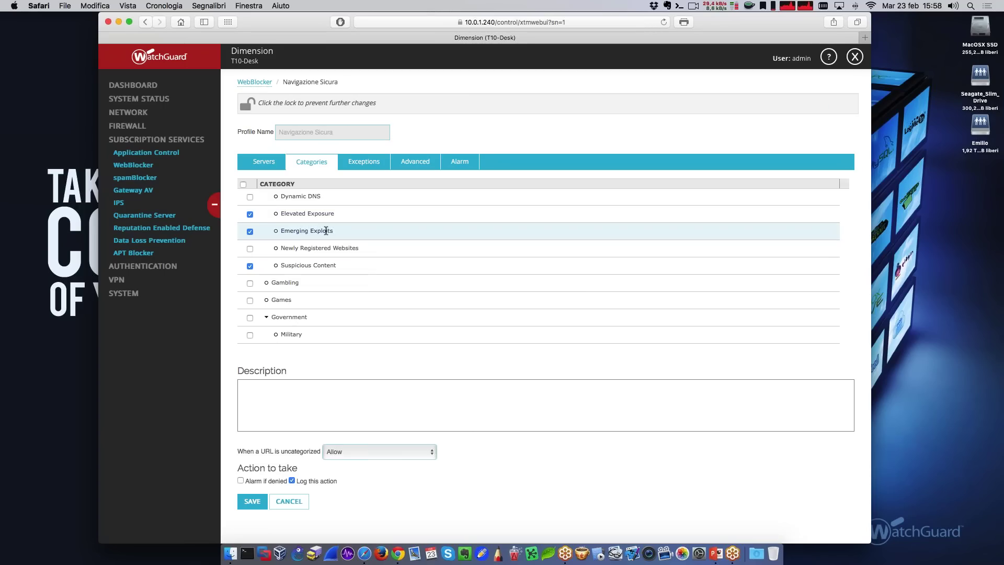
pyautogui.scroll(-8, 324, 266)
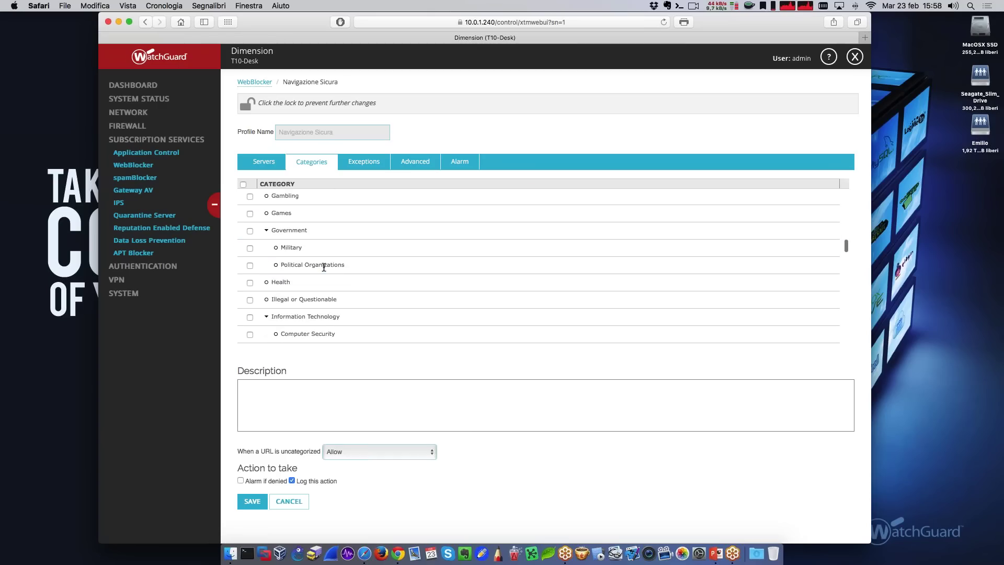
pyautogui.scroll(-8, 324, 267)
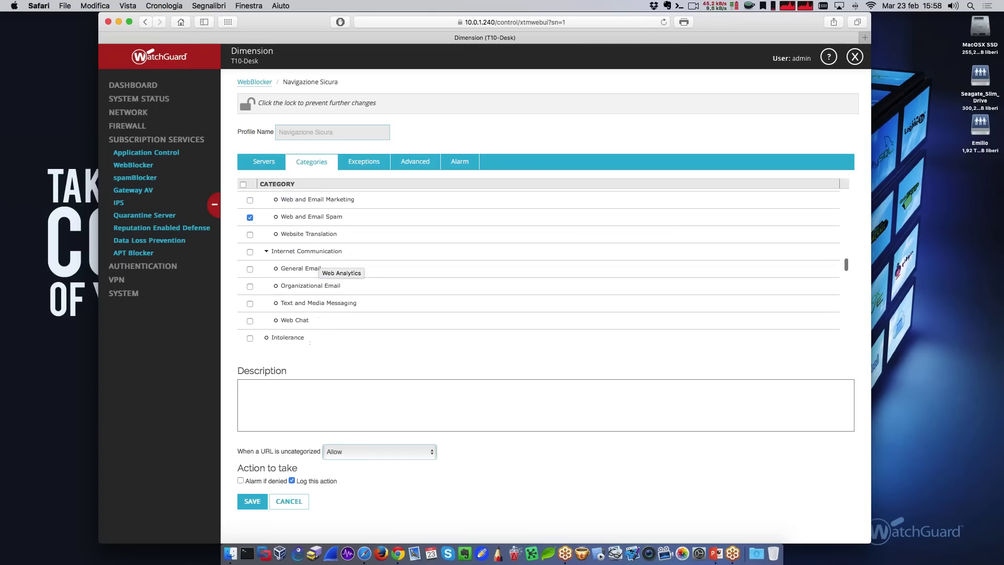
pyautogui.scroll(-8, 324, 264)
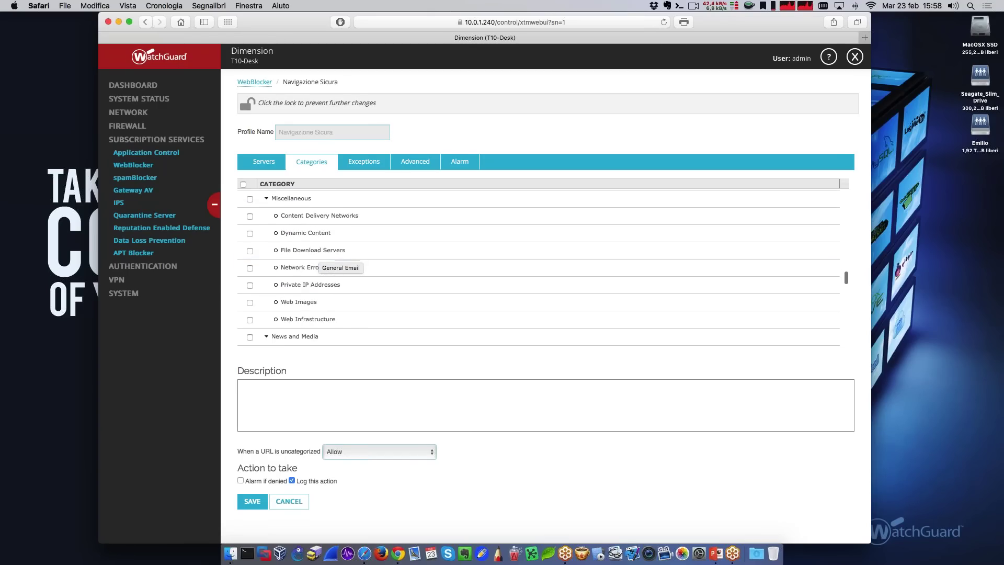
pyautogui.scroll(-5, 324, 264)
pyautogui.scroll(-1, 333, 258)
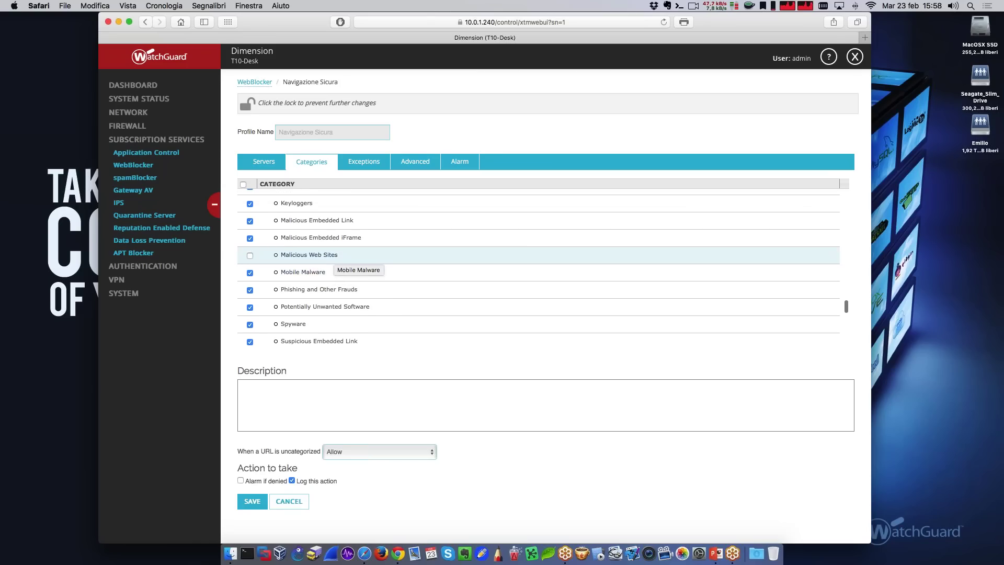
pyautogui.scroll(-6, 292, 255)
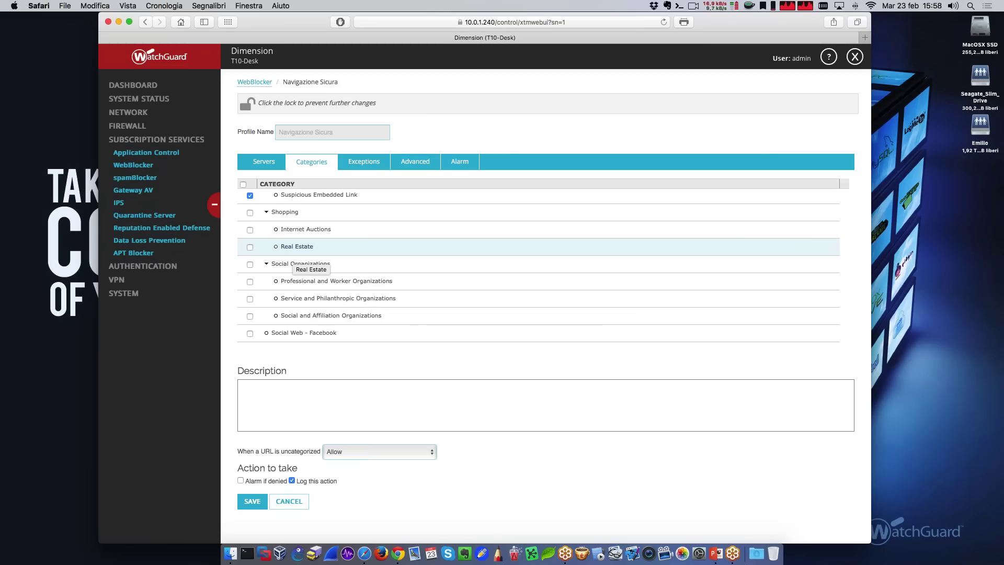
pyautogui.scroll(6, 293, 262)
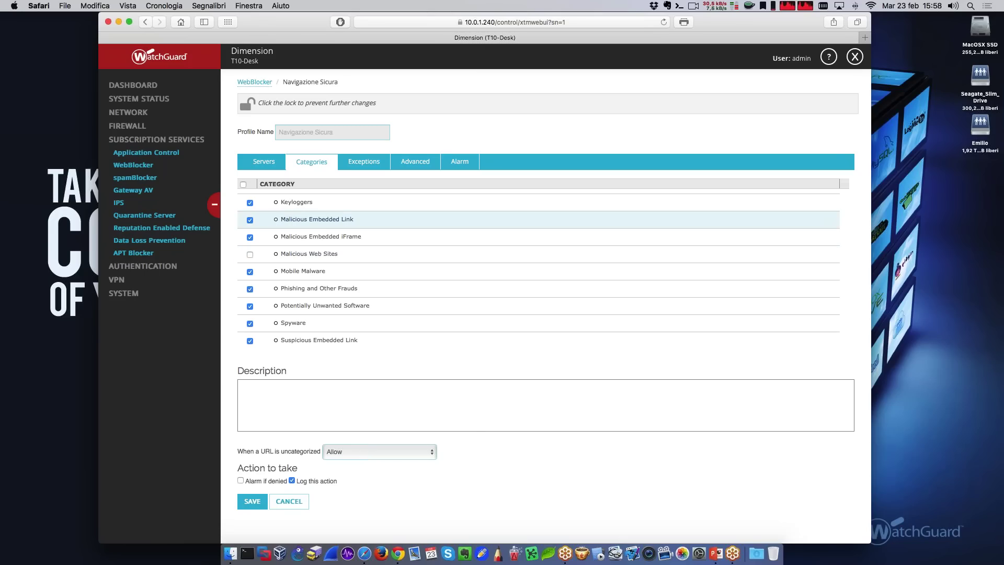
# Open the HTTP-proxy policy from the firewall policies to view its settings.
pyautogui.click(131, 126)
pyautogui.click(136, 176)
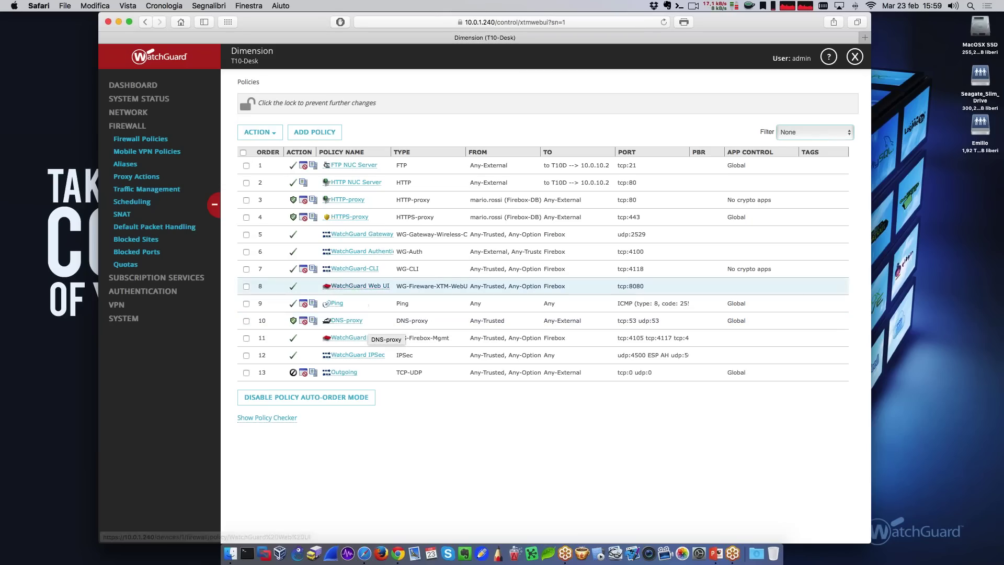
pyautogui.click(342, 201)
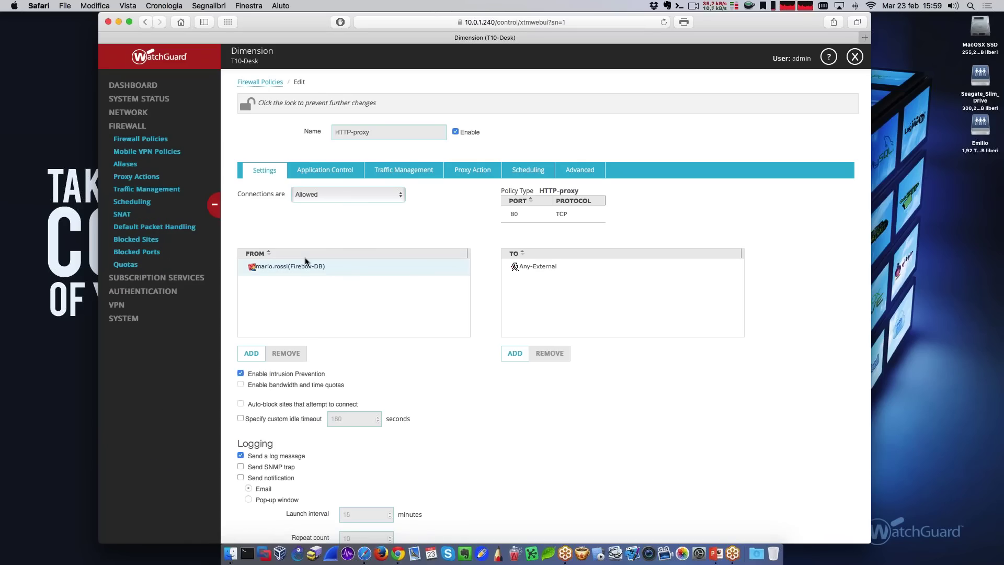
# Check the HTTP-proxy policy's source and destination, and keep No crypto apps as its Application Control action.
pyautogui.moveTo(306, 261); pyautogui.dragTo(308, 270)
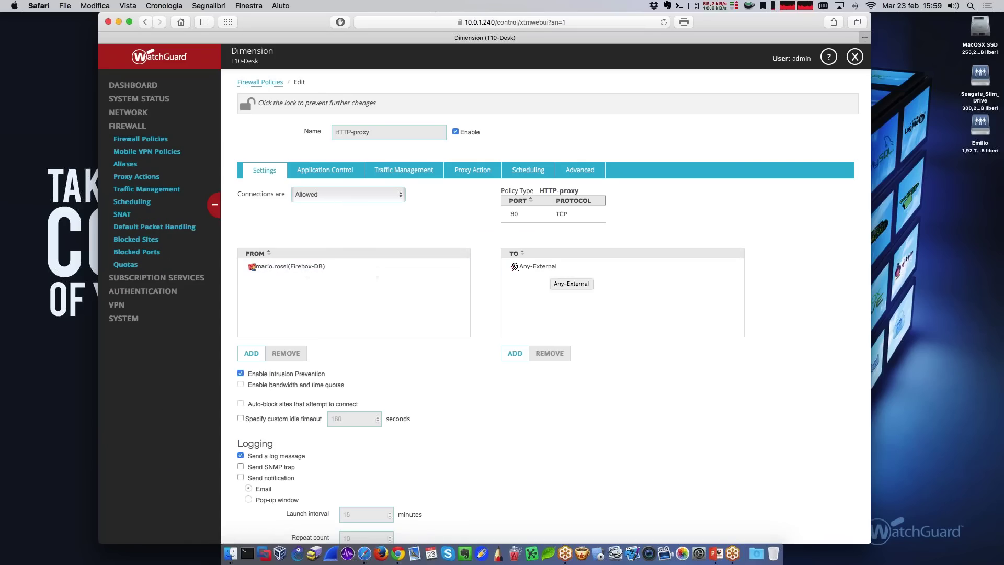
pyautogui.click(343, 175)
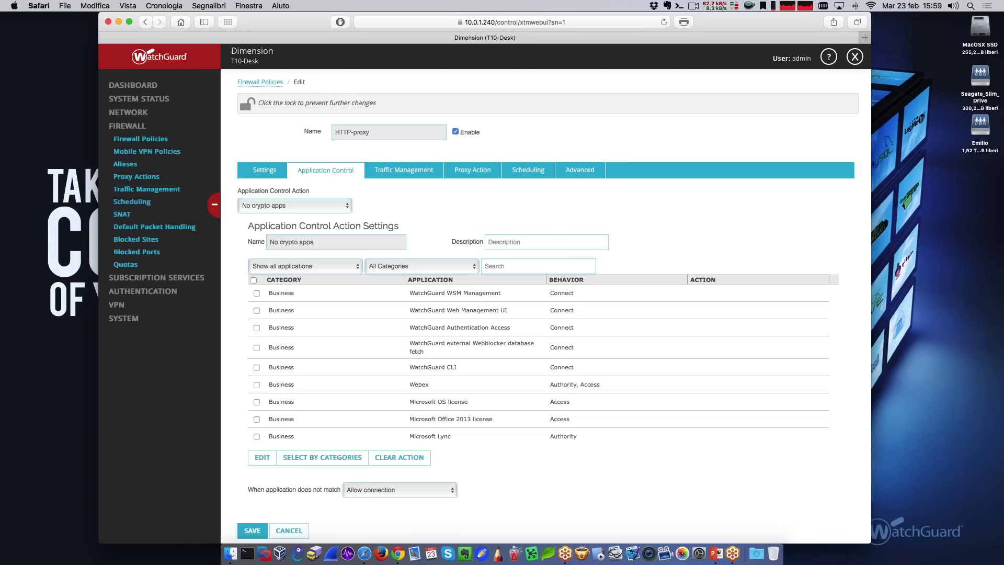
pyautogui.scroll(-1, 523, 314)
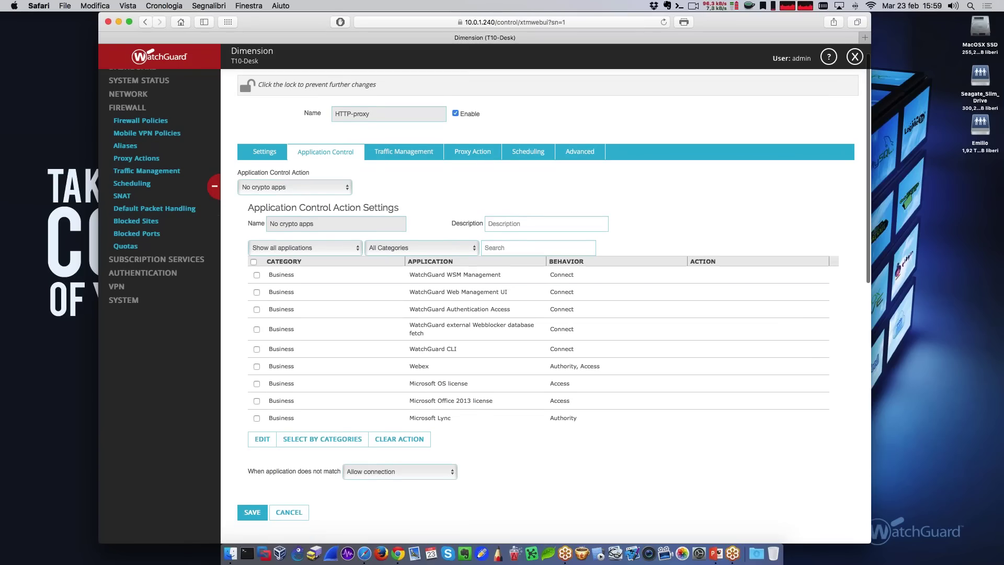
pyautogui.click(308, 194)
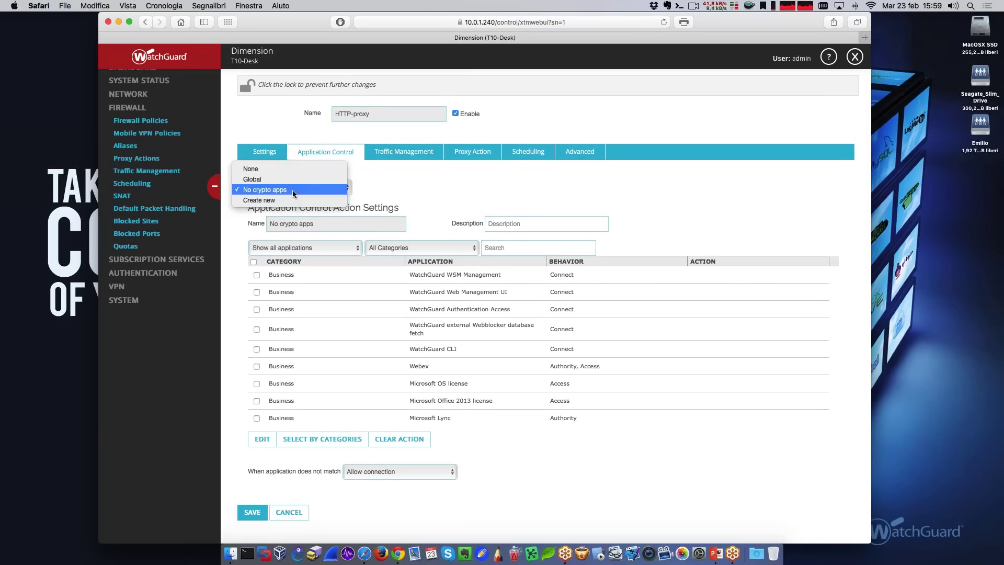
pyautogui.click(326, 192)
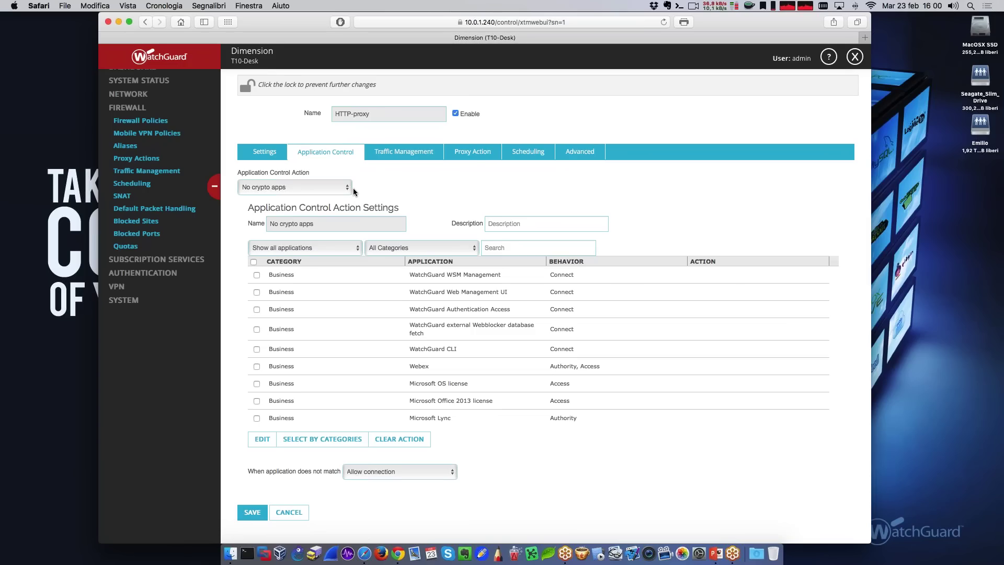
pyautogui.scroll(-5, 470, 330)
pyautogui.scroll(-4, 460, 345)
# Review the HTTP response content types and their actions in the policy's HTTP-Client Navigazione protetta proxy action.
pyautogui.click(465, 149)
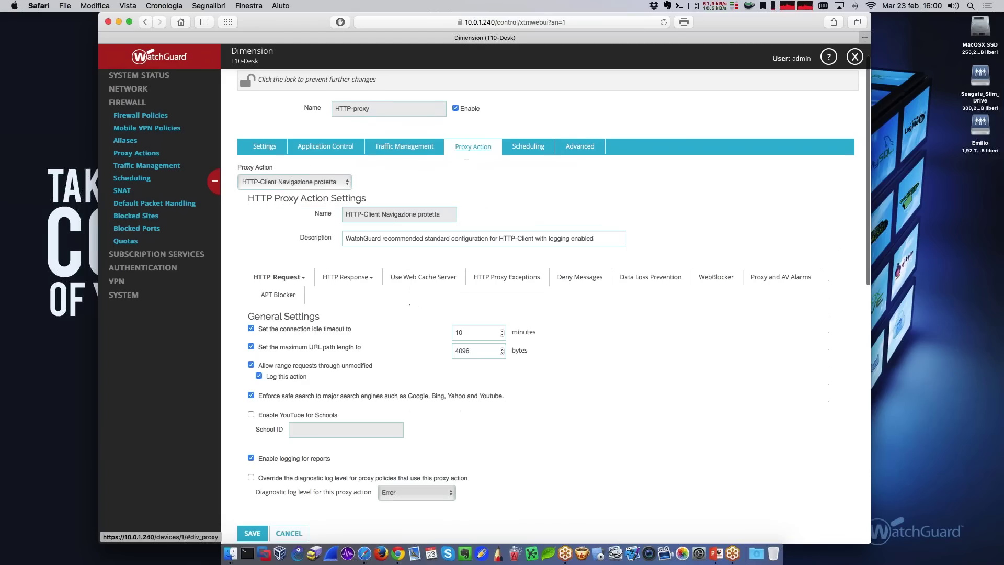
pyautogui.click(345, 279)
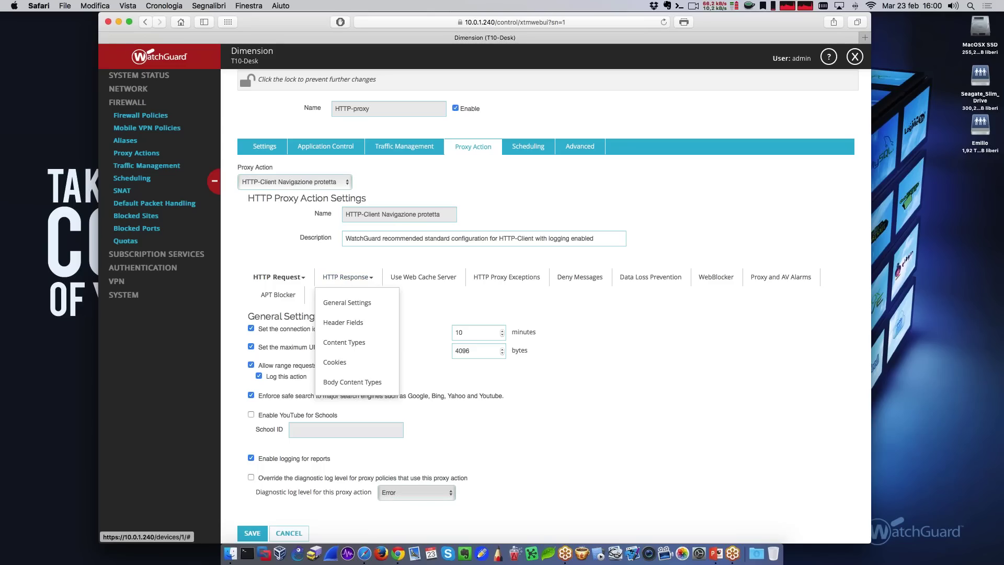
pyautogui.moveTo(871, 203); pyautogui.dragTo(947, 202)
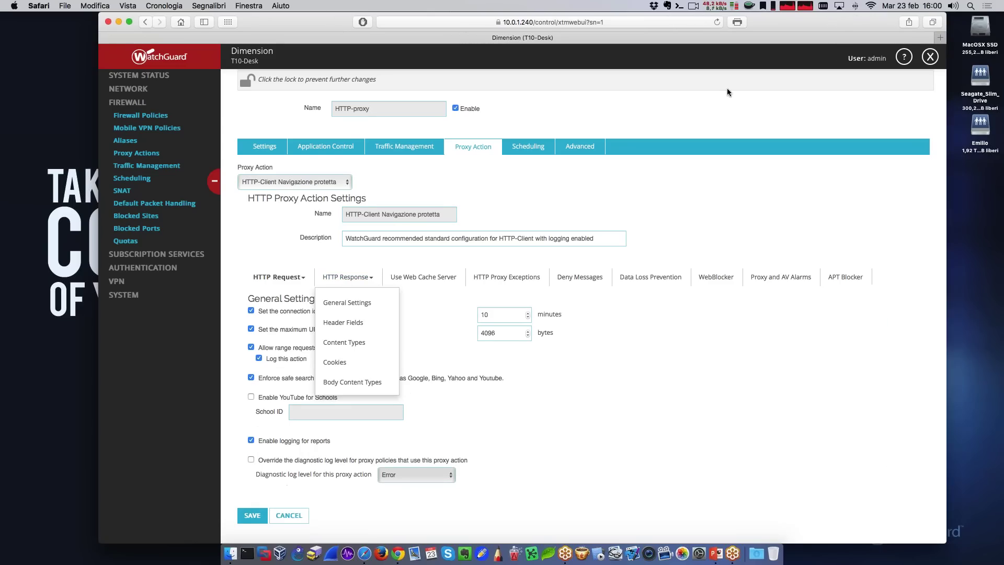
pyautogui.moveTo(772, 26); pyautogui.dragTo(760, 26)
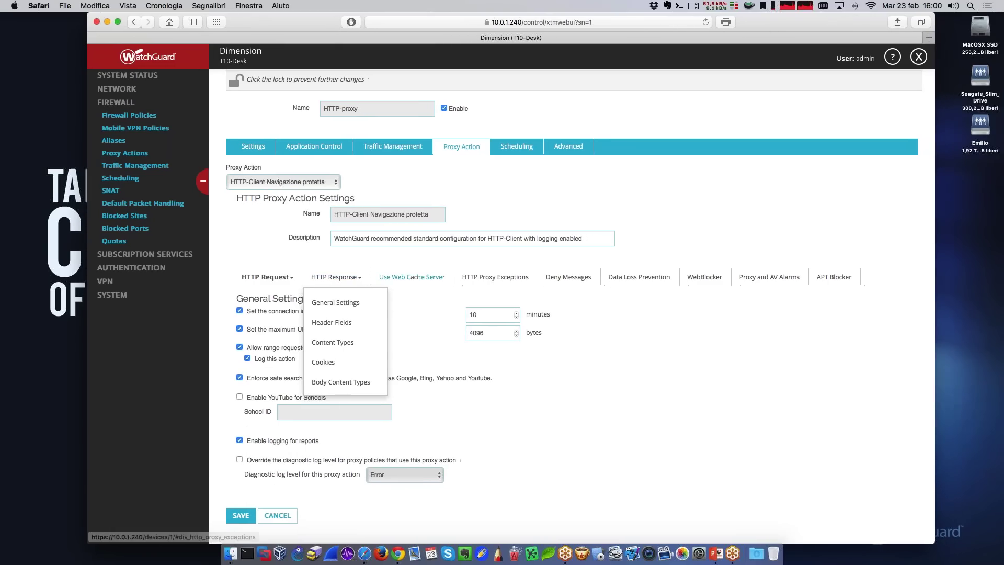
pyautogui.click(325, 346)
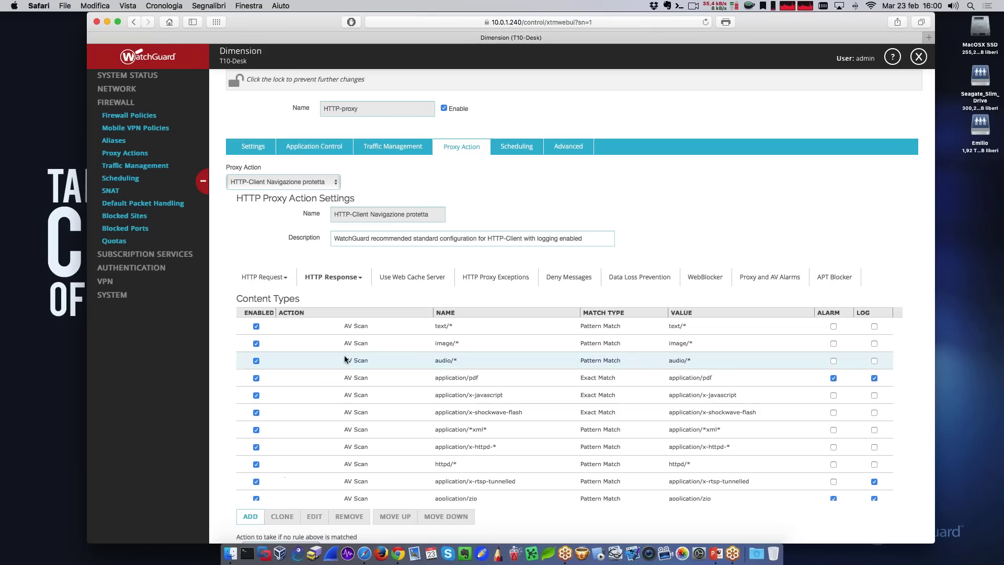
pyautogui.scroll(-2, 344, 356)
pyautogui.scroll(-4, 224, 366)
pyautogui.scroll(-2, 393, 282)
pyautogui.scroll(-5, 393, 285)
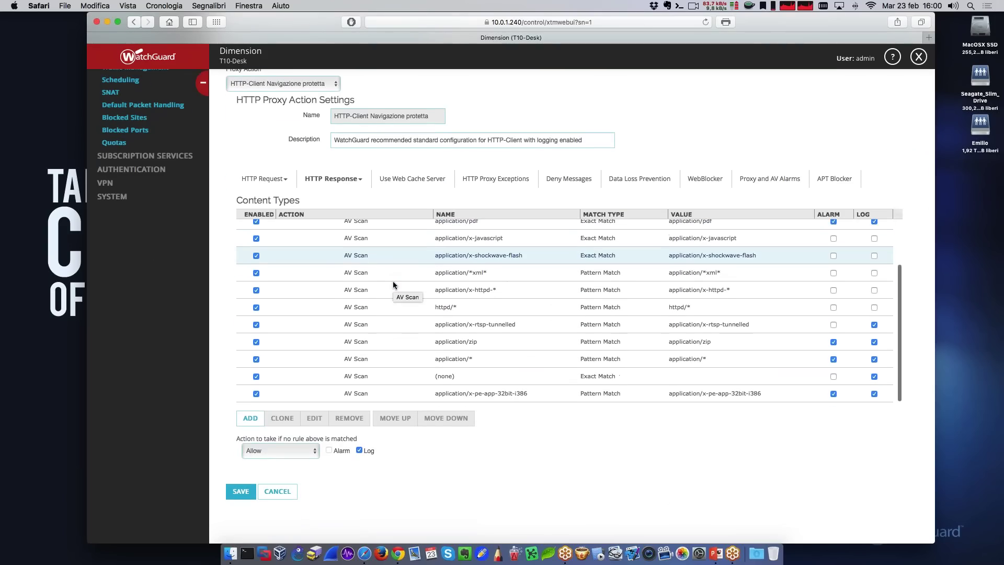
pyautogui.scroll(6, 384, 282)
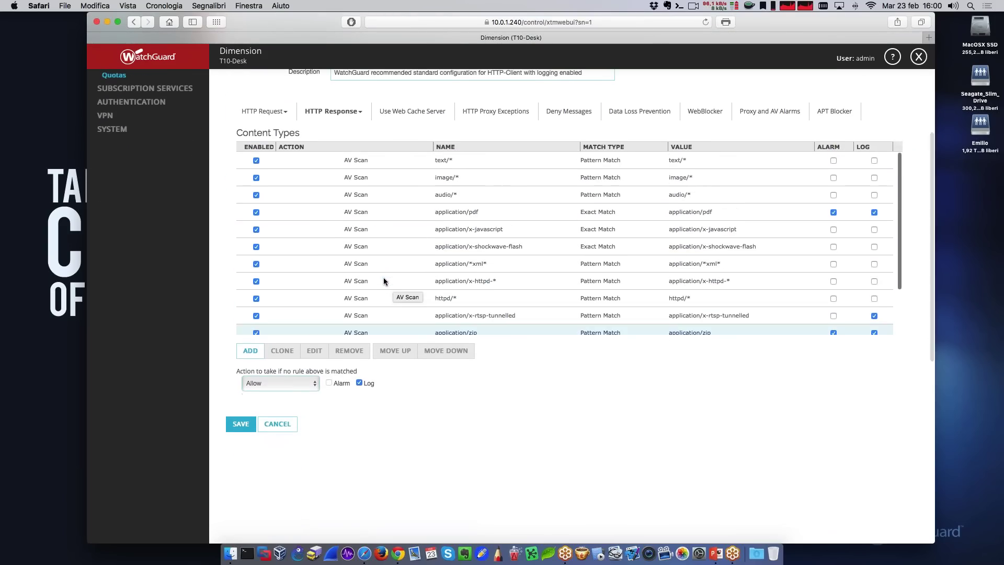
pyautogui.scroll(1, 384, 282)
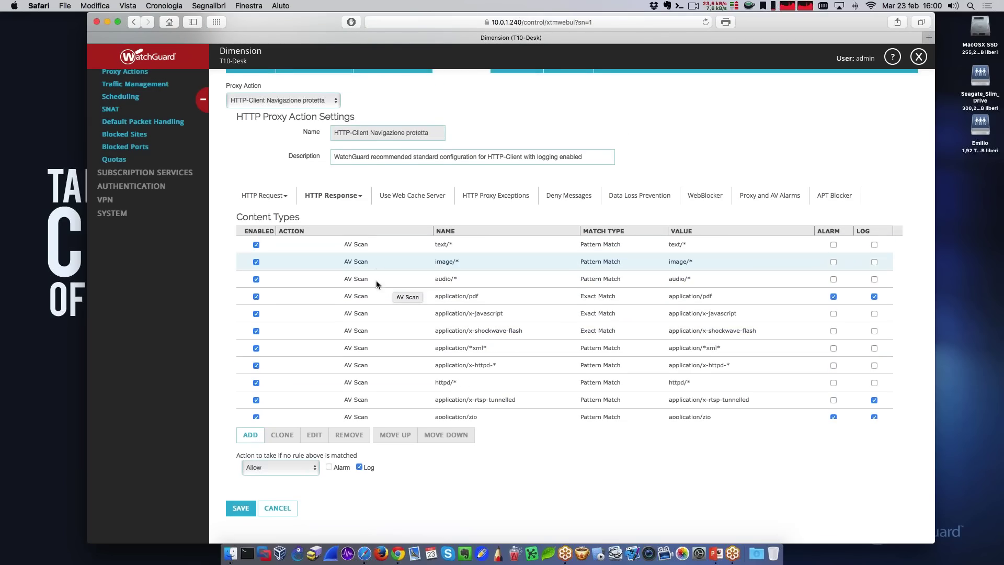
# Check the HTTP response body content types and the APT Blocker setting of the proxy action.
pyautogui.click(333, 196)
pyautogui.click(331, 301)
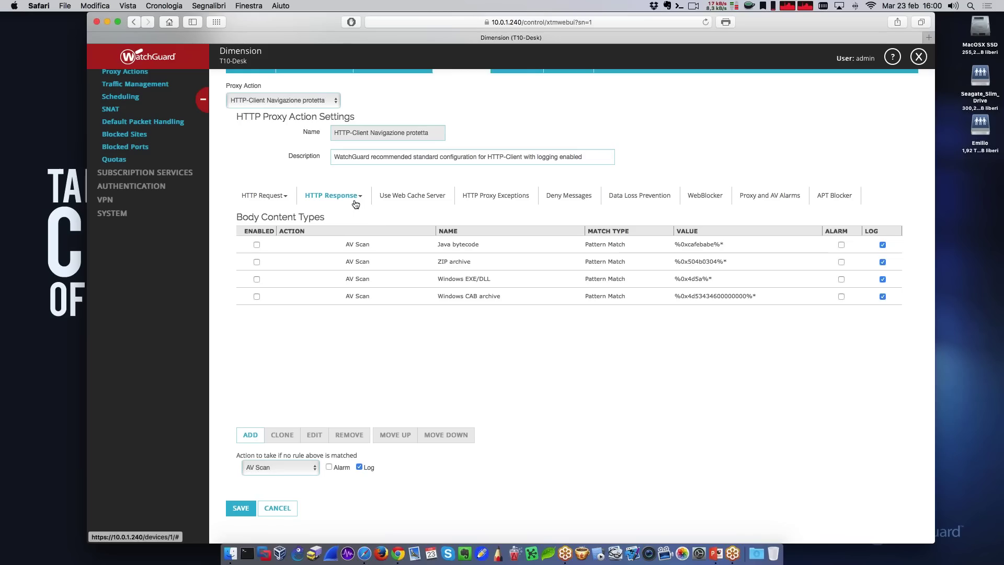
pyautogui.click(823, 196)
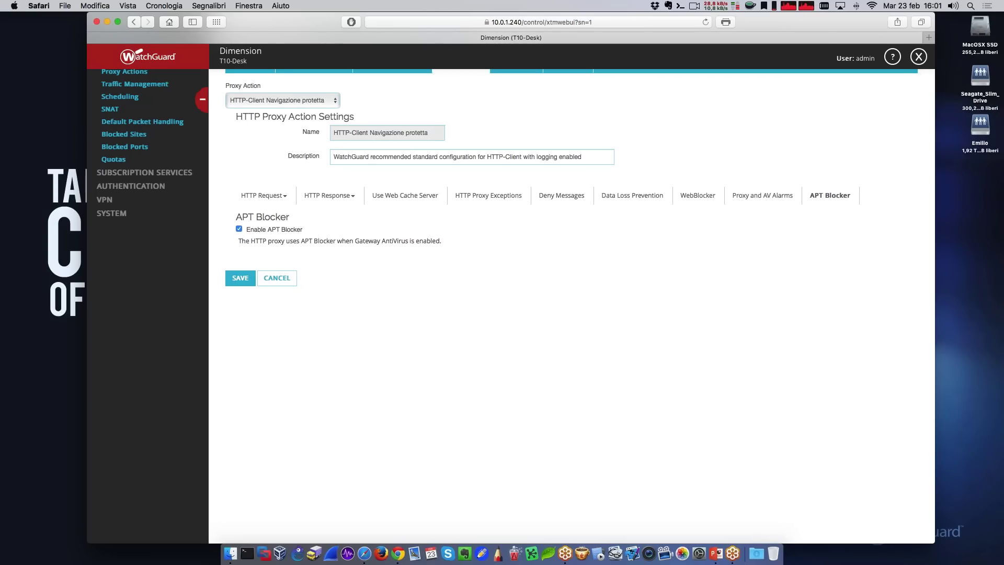
# Revisit the HTTP response content types and compare them with the proxy action's APT Blocker setting.
pyautogui.click(329, 195)
pyautogui.click(331, 262)
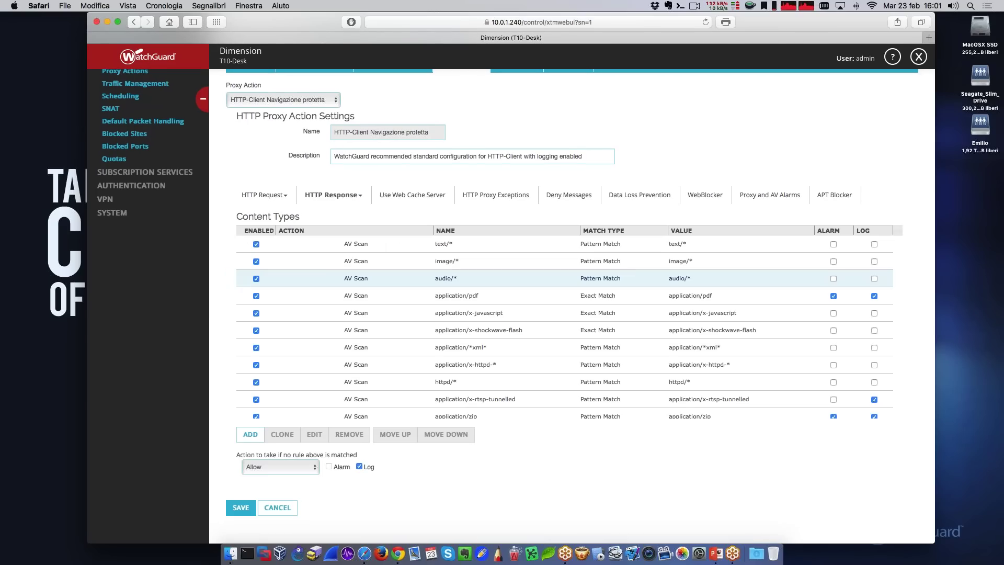
pyautogui.scroll(-1, 555, 277)
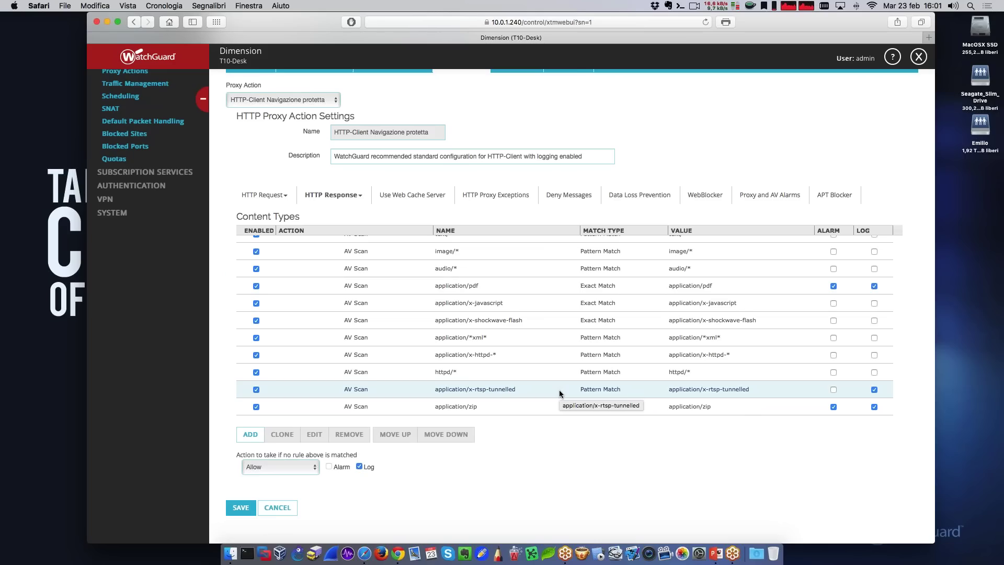
pyautogui.click(835, 194)
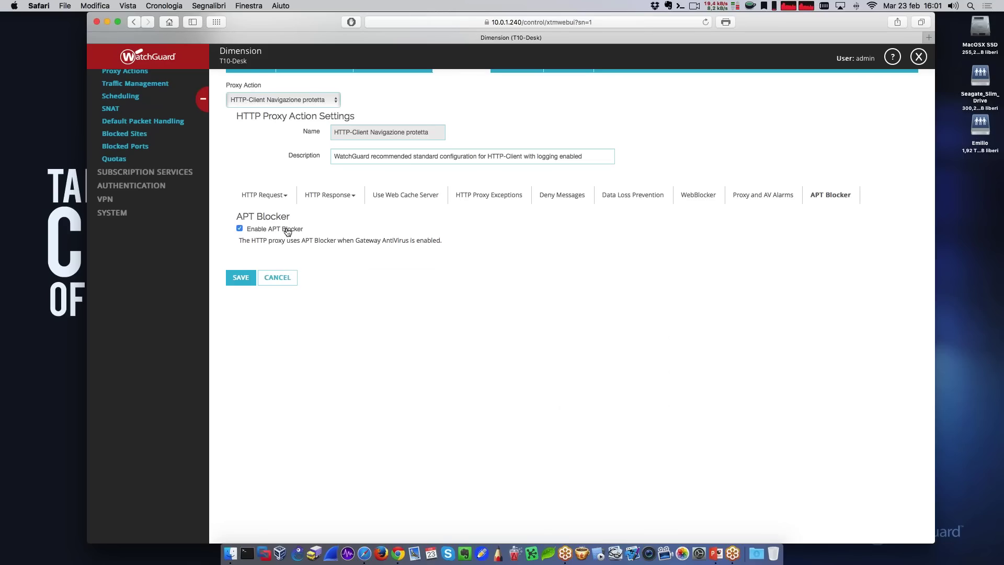
# Examine the full list of HTTP response content types, including their AV Scan, alarm and log options.
pyautogui.click(329, 194)
pyautogui.click(324, 258)
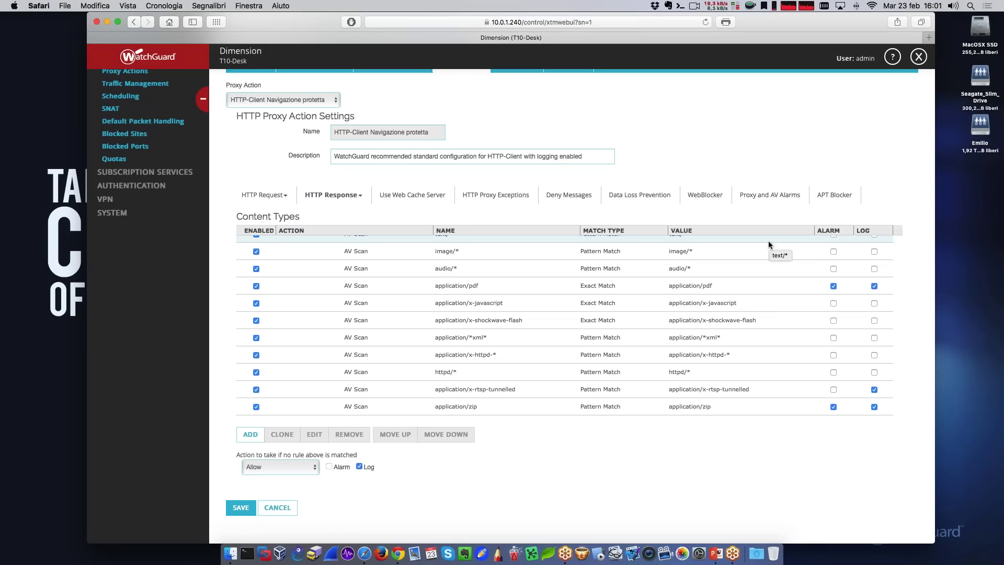
pyautogui.scroll(-3, 730, 303)
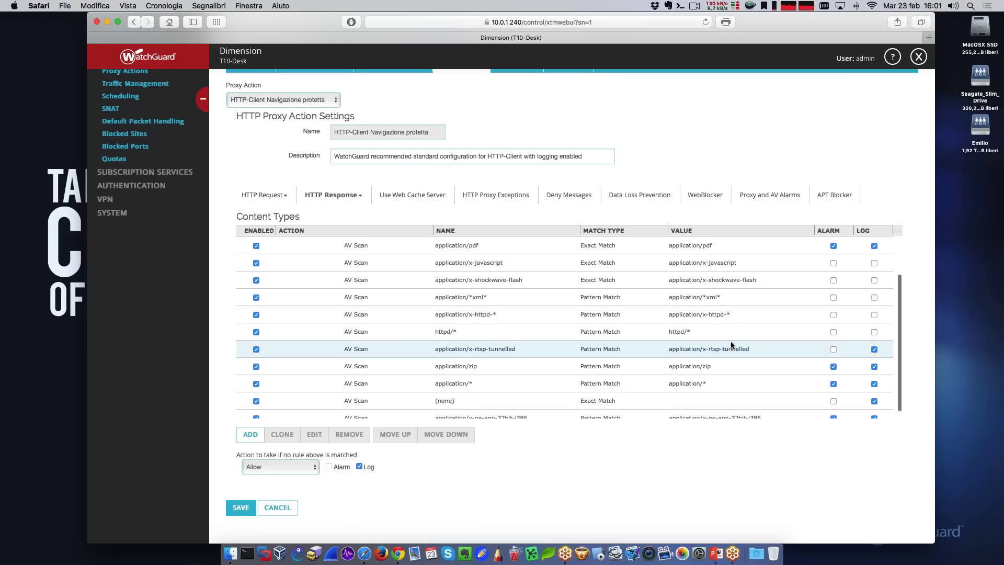
pyautogui.scroll(-1, 732, 345)
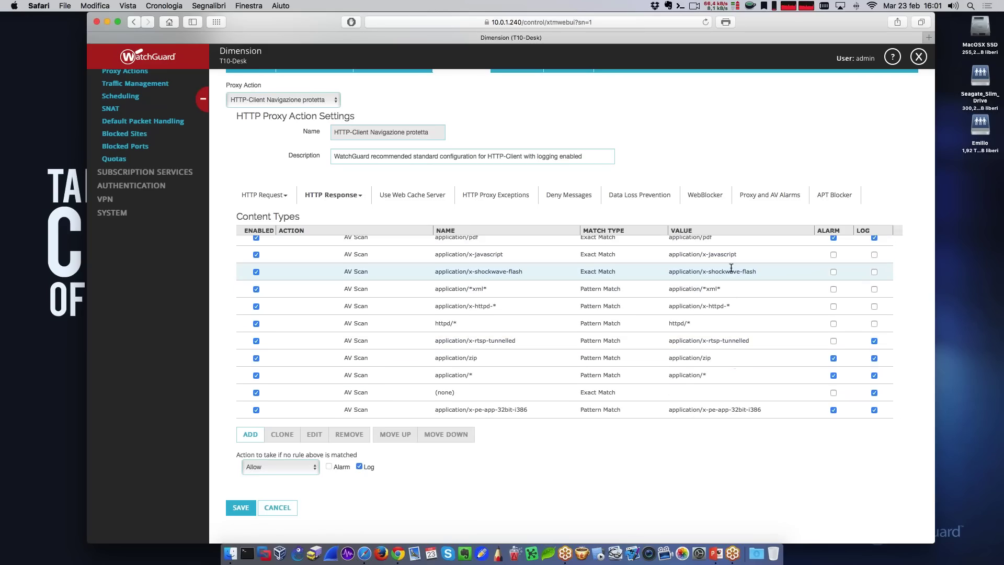
pyautogui.scroll(3, 731, 268)
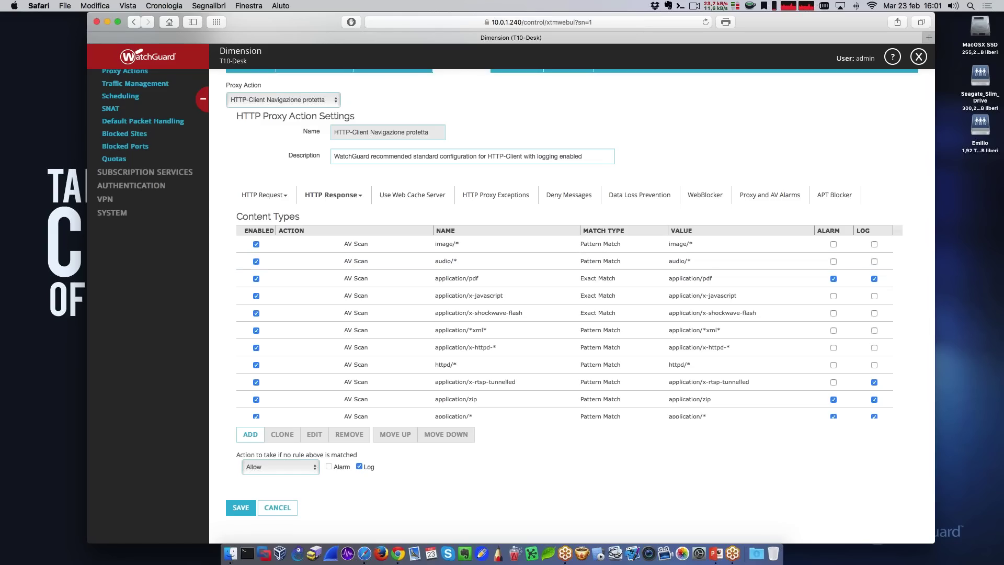
pyautogui.scroll(3, 282, 186)
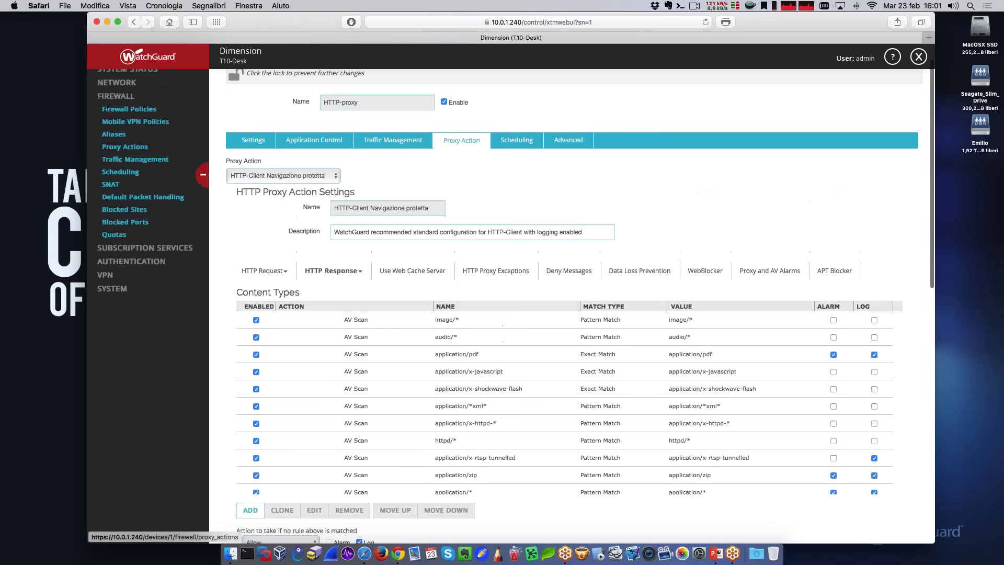
pyautogui.scroll(-1, 149, 130)
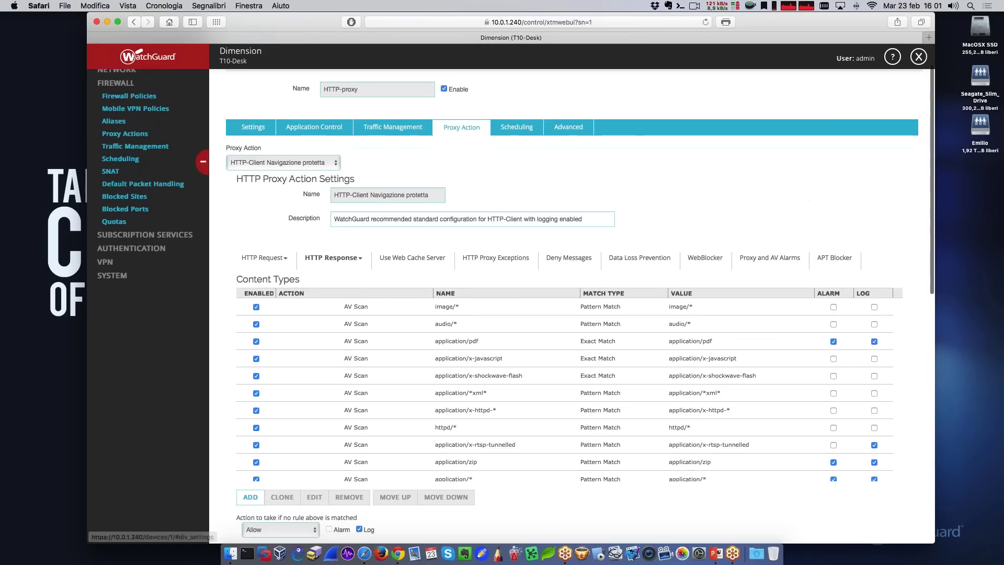
# Open the HTTPS-proxy policy from the firewall policies and set its Application Control action to No crypto apps.
pyautogui.click(148, 133)
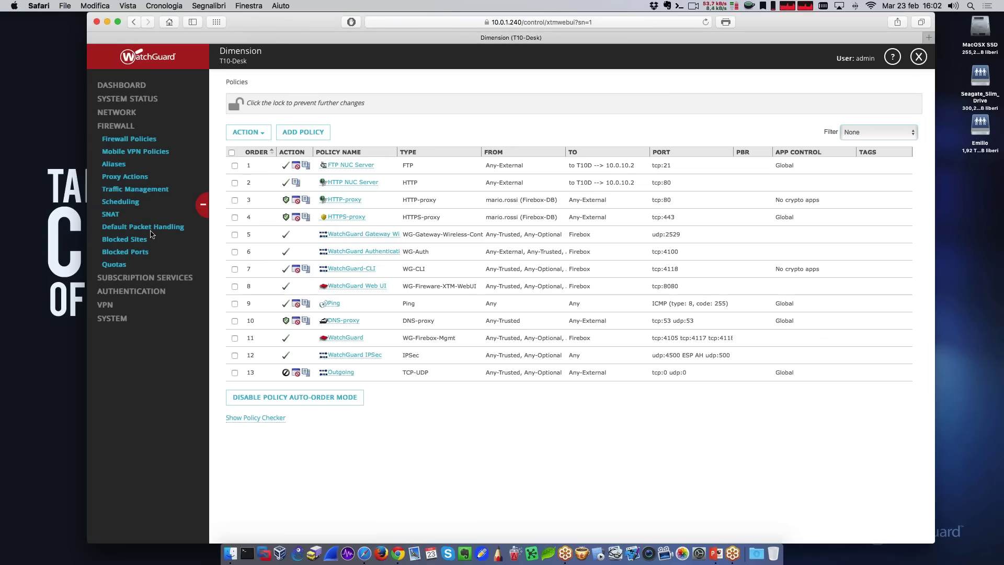
pyautogui.click(357, 222)
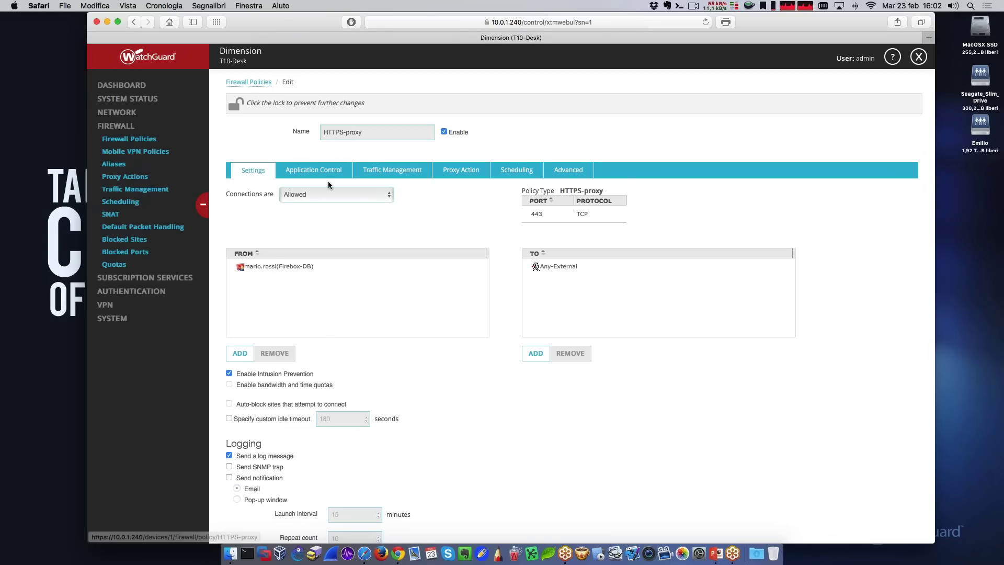
pyautogui.click(313, 170)
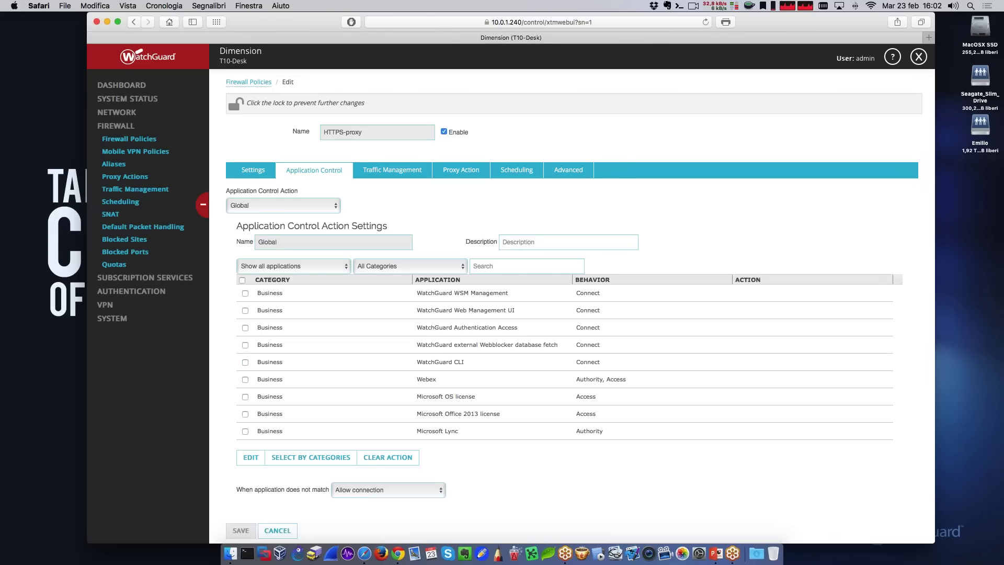
pyautogui.click(285, 205)
pyautogui.click(293, 214)
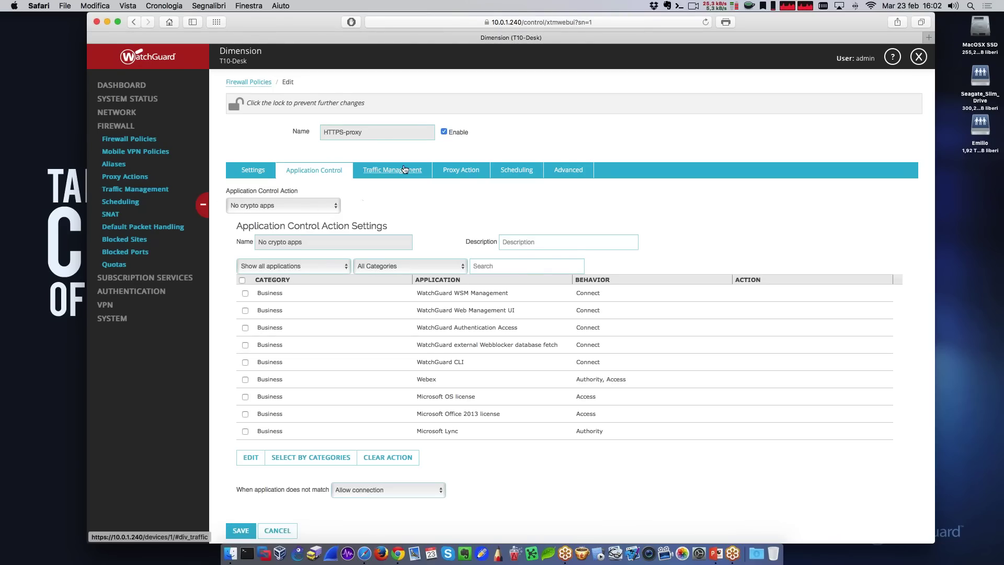
# Review content inspection in the HTTPS Navigazione sicura proxy action, keeping HTTP-Client Navigazione protetta as its inspection proxy action.
pyautogui.click(466, 171)
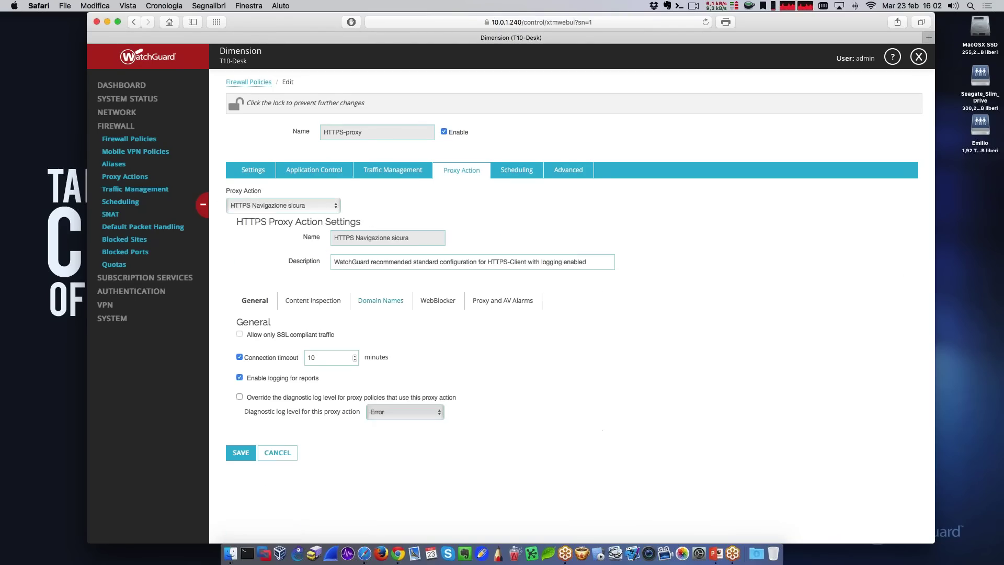
pyautogui.click(316, 303)
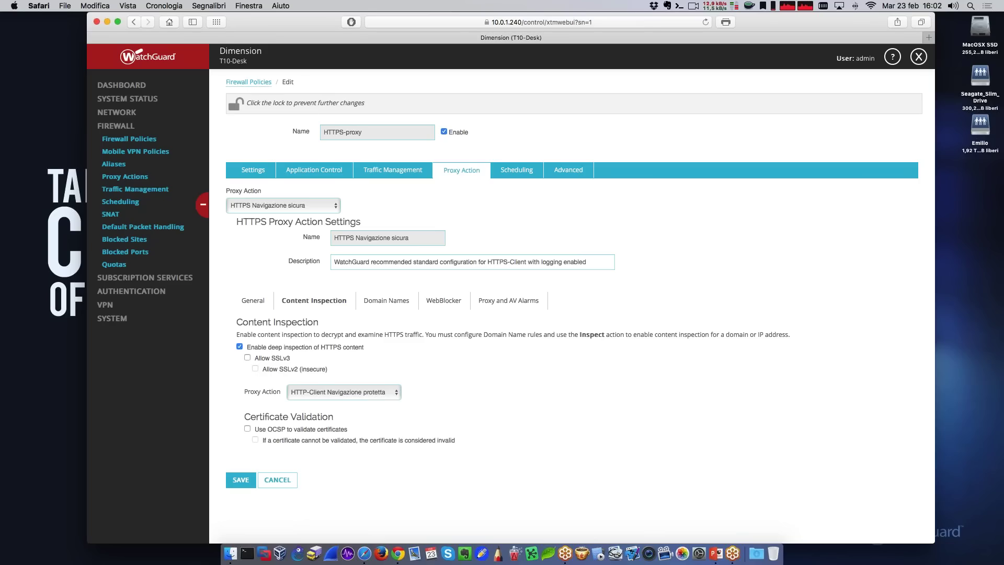
pyautogui.click(327, 392)
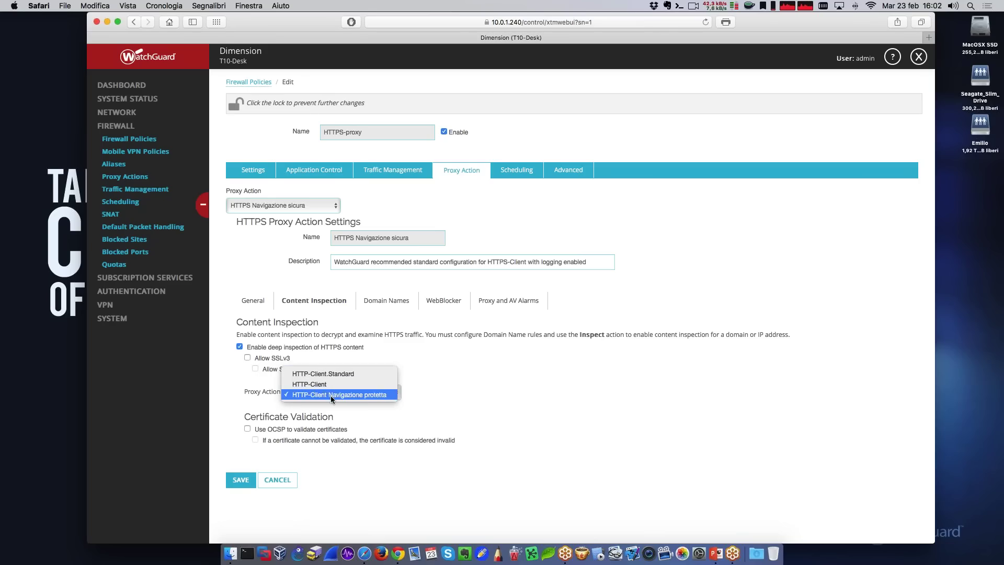
pyautogui.click(331, 395)
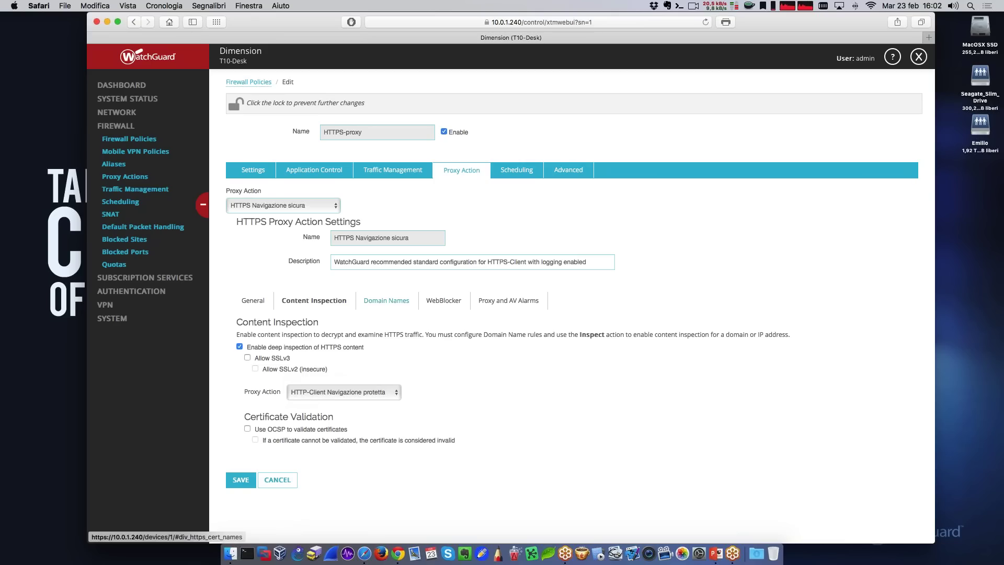
# Review the Domain Names rules of the HTTPS proxy action, keeping Inspect as the action when no rule matches.
pyautogui.click(387, 300)
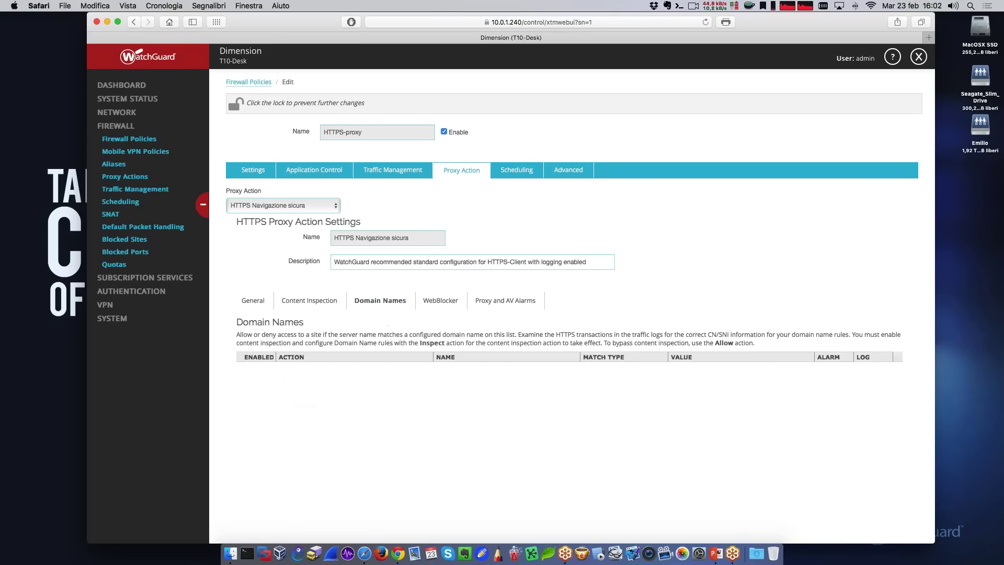
pyautogui.scroll(-5, 572, 306)
pyautogui.scroll(-1, 335, 382)
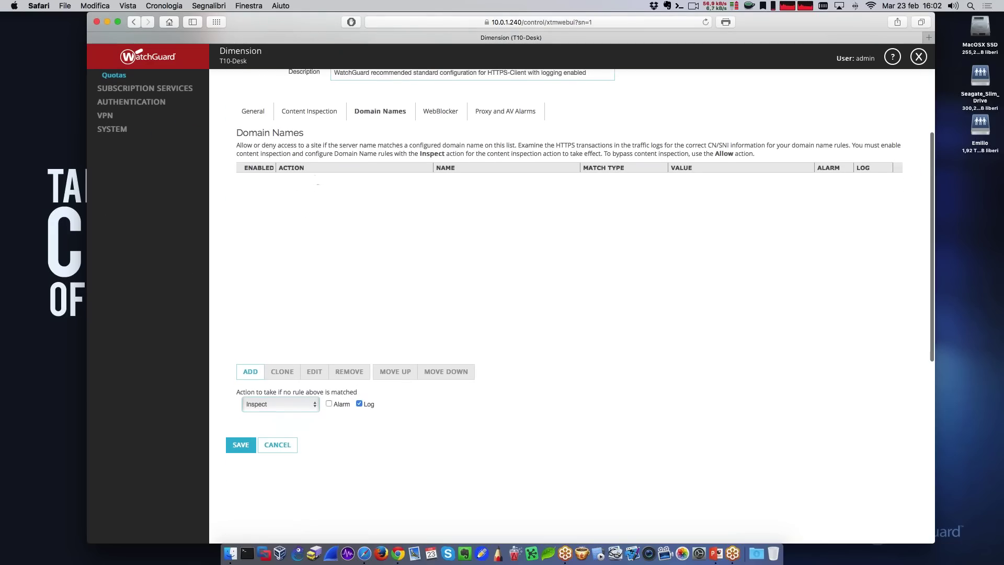
pyautogui.click(272, 407)
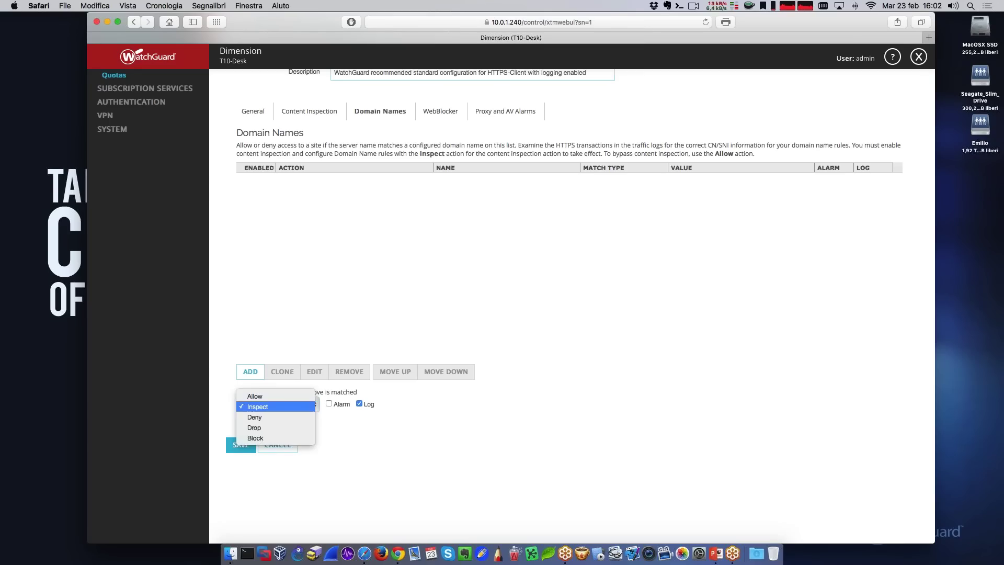
pyautogui.click(272, 407)
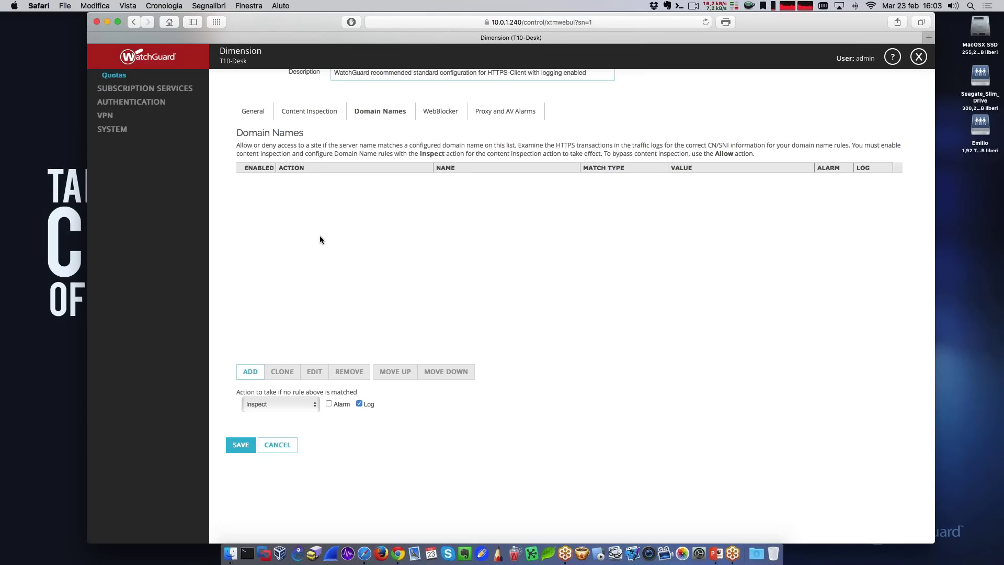
pyautogui.moveTo(273, 391); pyautogui.dragTo(336, 391)
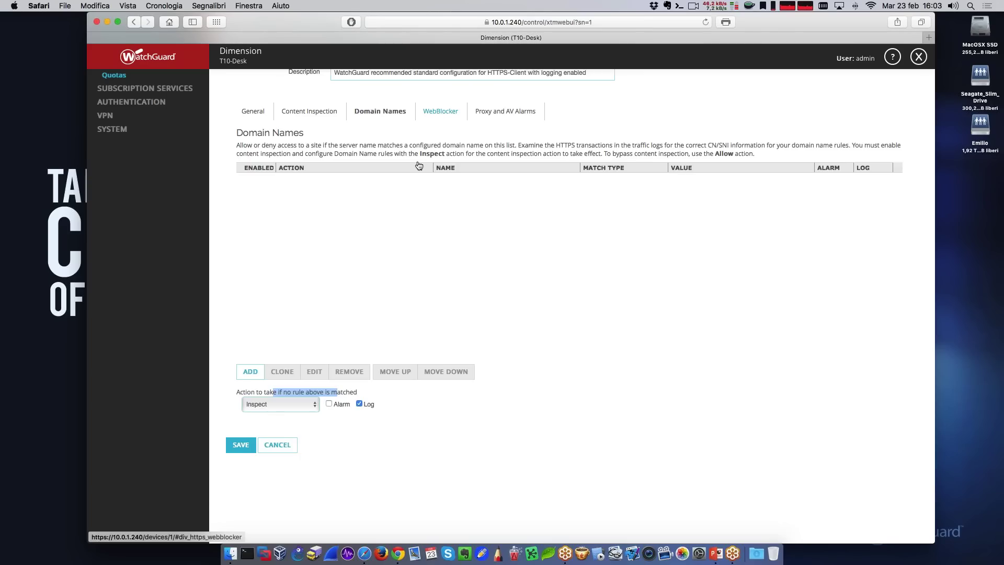
# Examine the WebBlocker categories available for inspection under the Navigazione Sicura profile in the HTTPS proxy action.
pyautogui.click(432, 112)
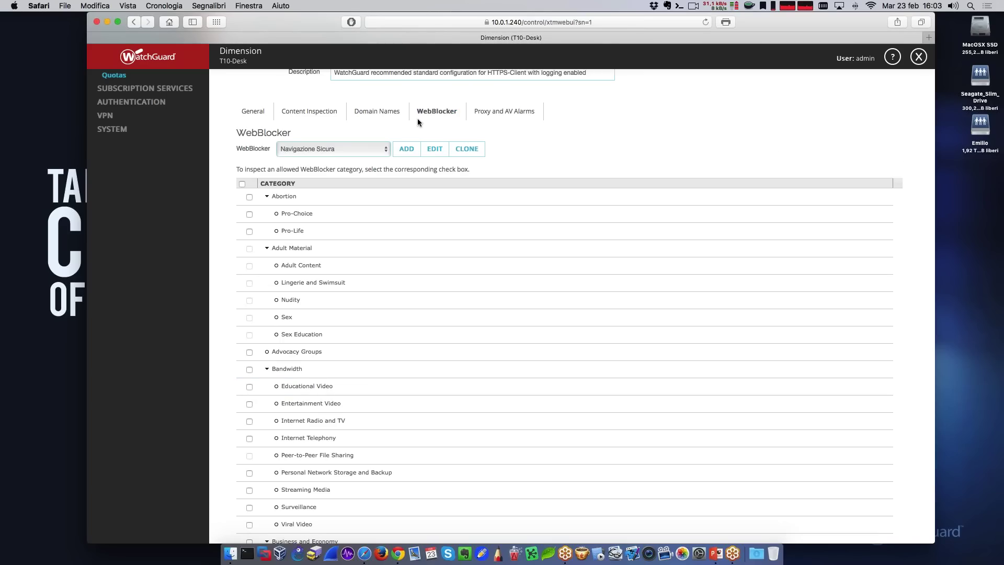
pyautogui.scroll(-3, 348, 209)
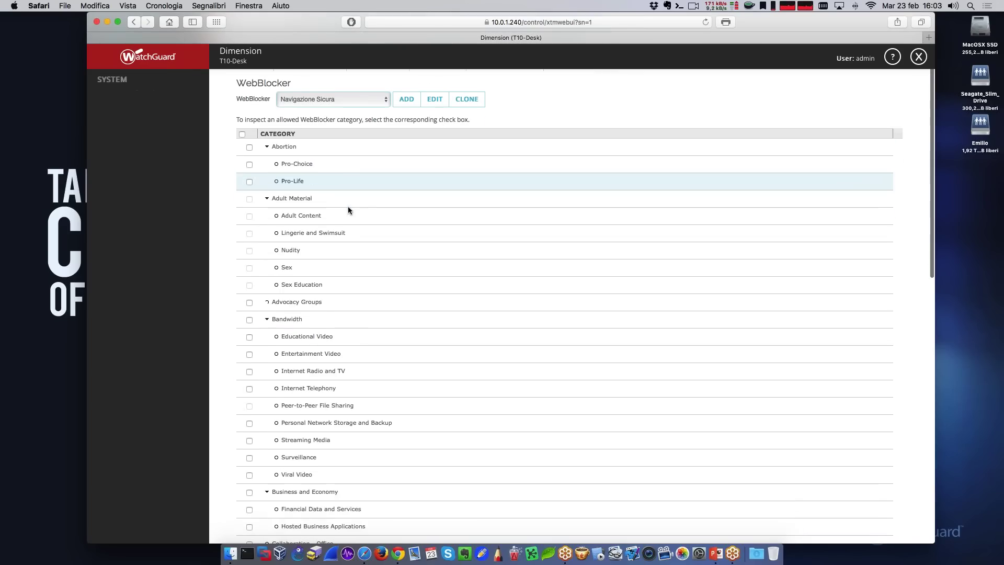
pyautogui.scroll(-1, 348, 209)
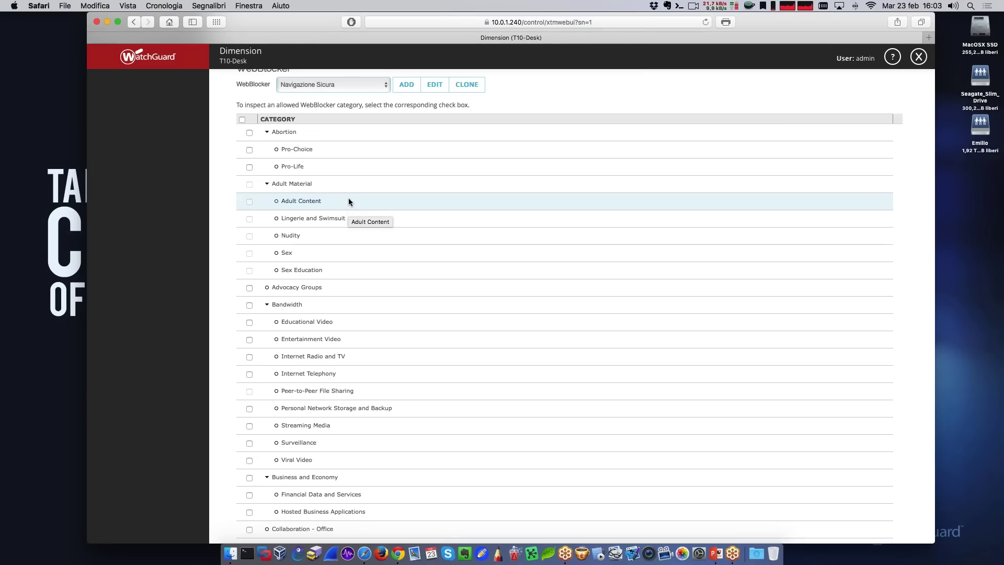
pyautogui.scroll(4, 348, 201)
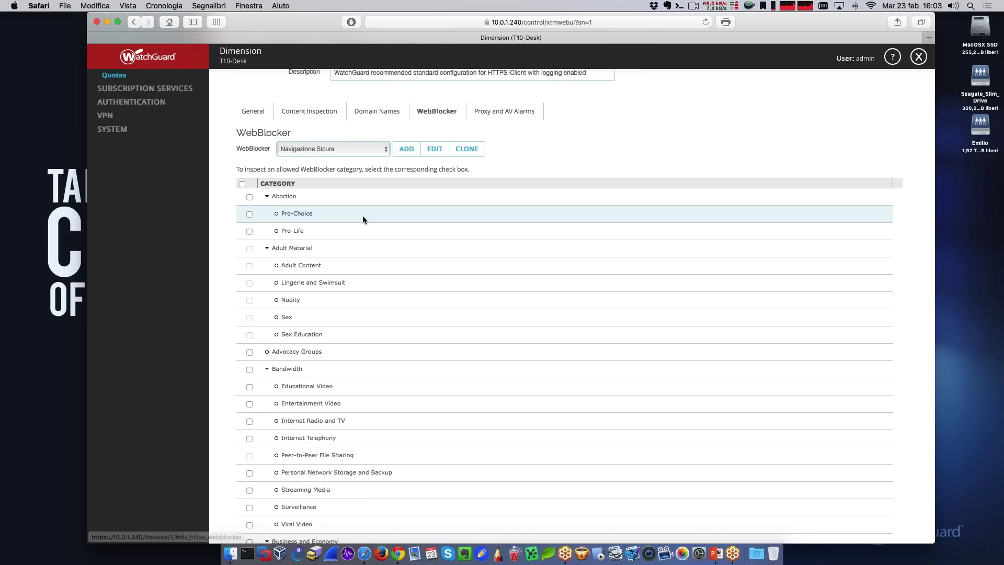
pyautogui.scroll(-2, 363, 215)
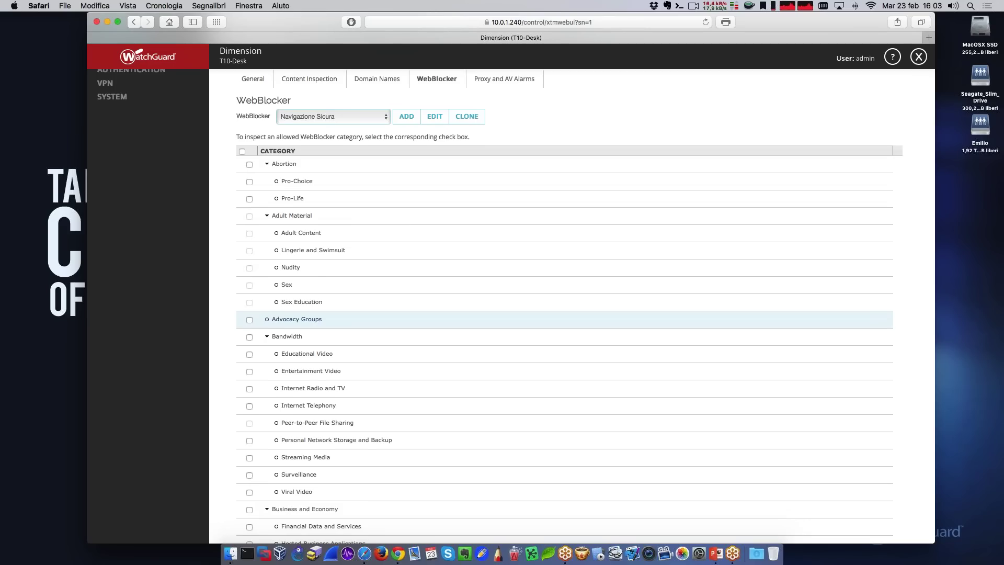
pyautogui.scroll(1, 335, 220)
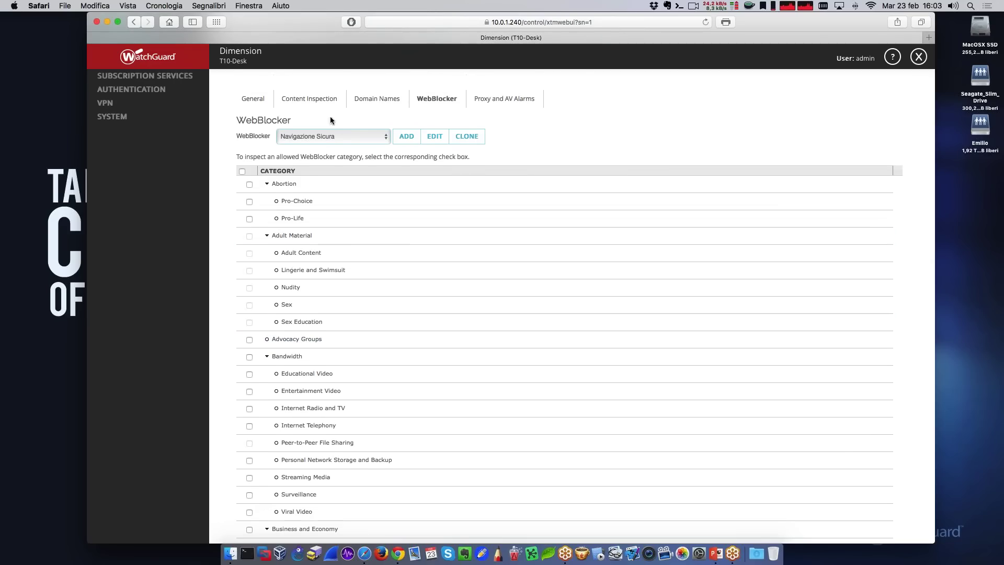
pyautogui.scroll(5, 330, 120)
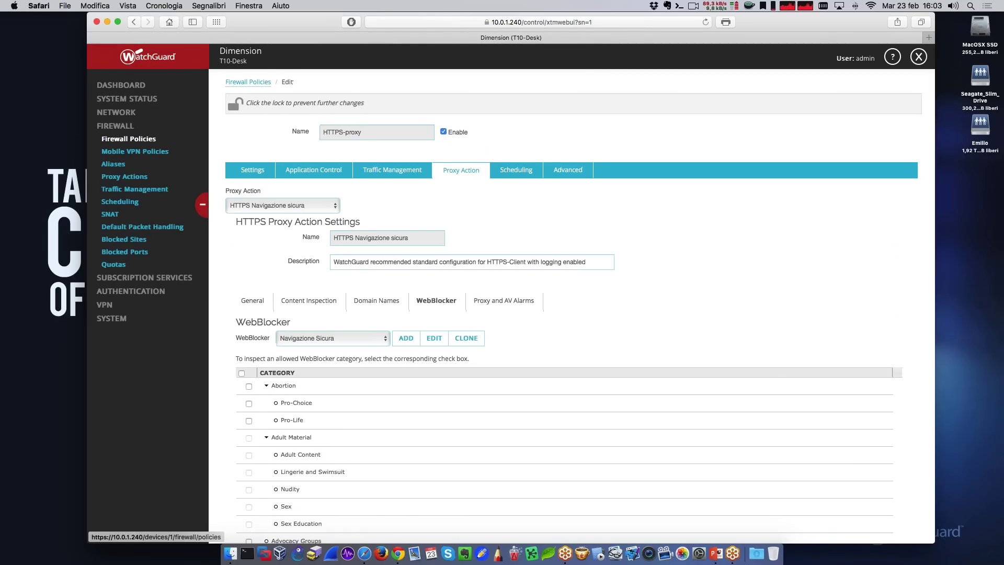
# From the firewall policies, add a new SMTP-proxy policy that uses the SMTP-Incoming.Standard proxy action.
pyautogui.click(126, 141)
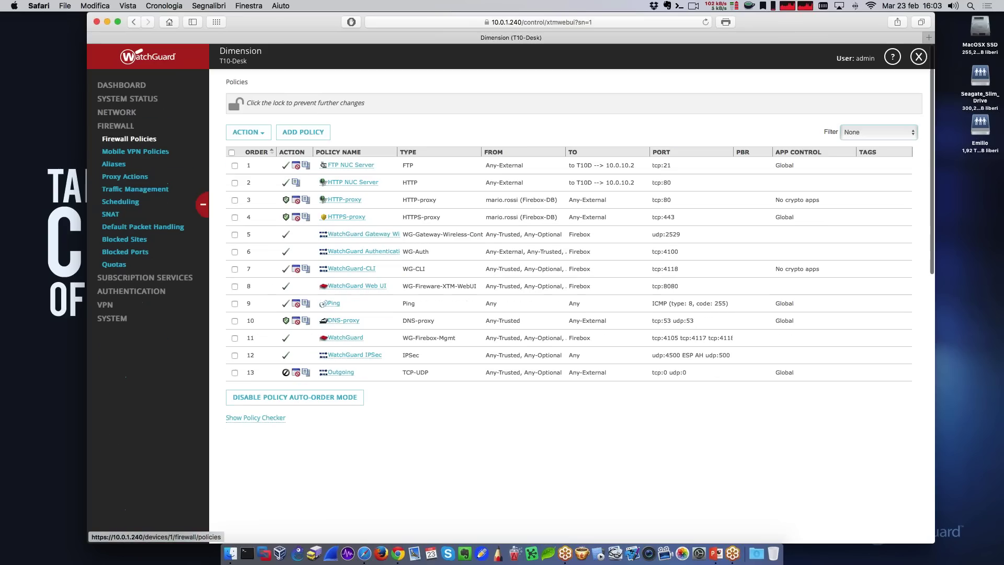
pyautogui.click(296, 136)
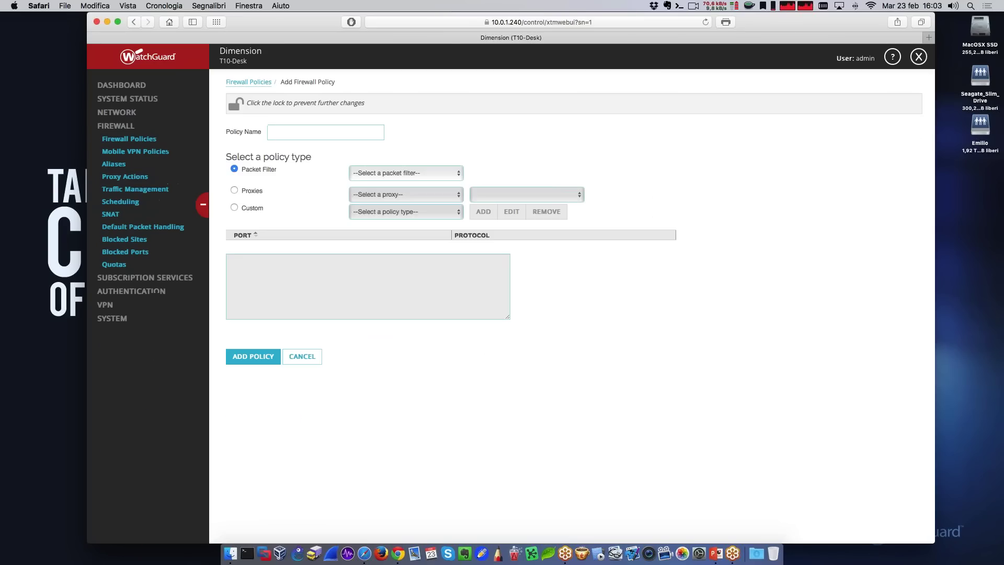
pyautogui.click(254, 191)
pyautogui.click(365, 194)
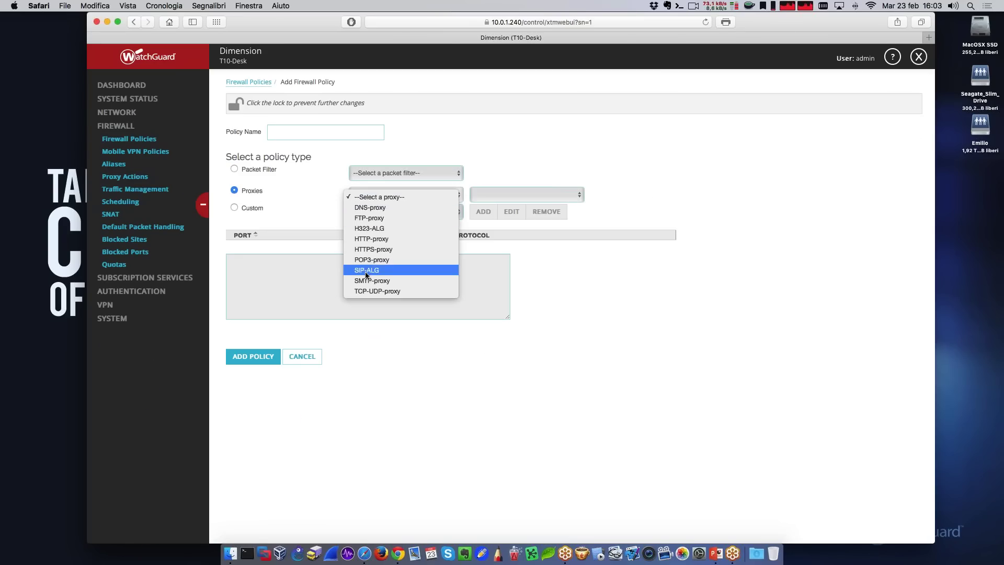
pyautogui.click(365, 291)
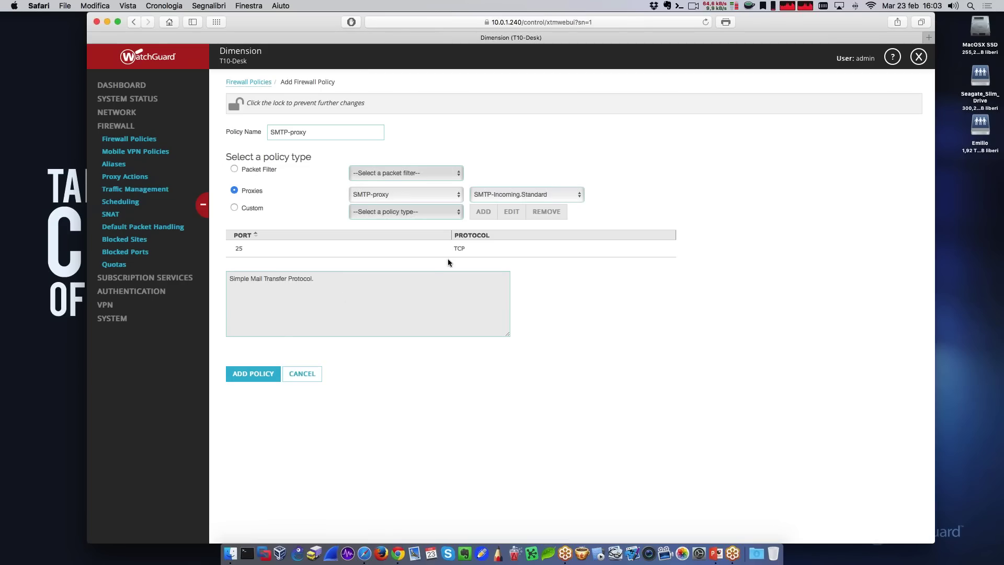
pyautogui.click(533, 194)
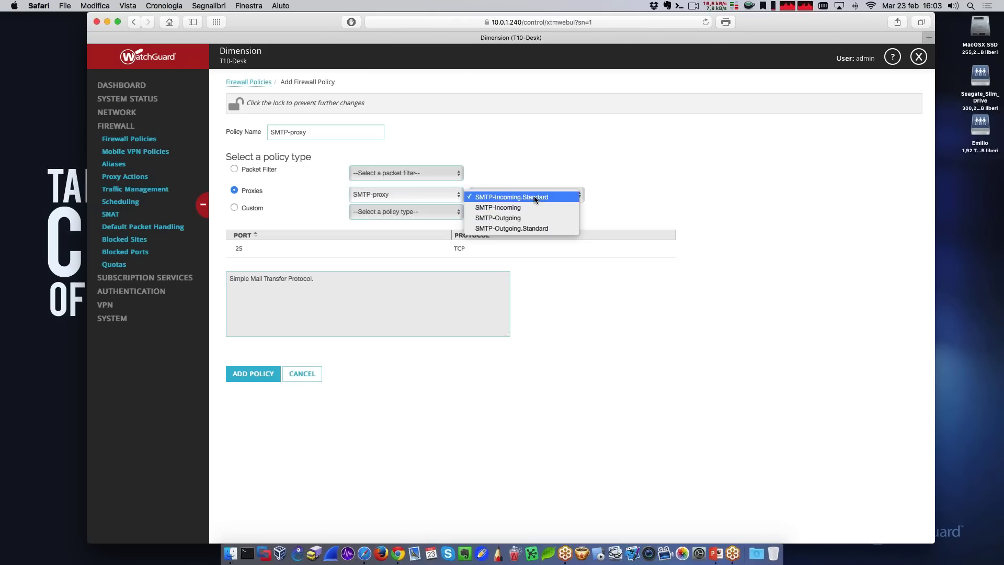
pyautogui.click(507, 242)
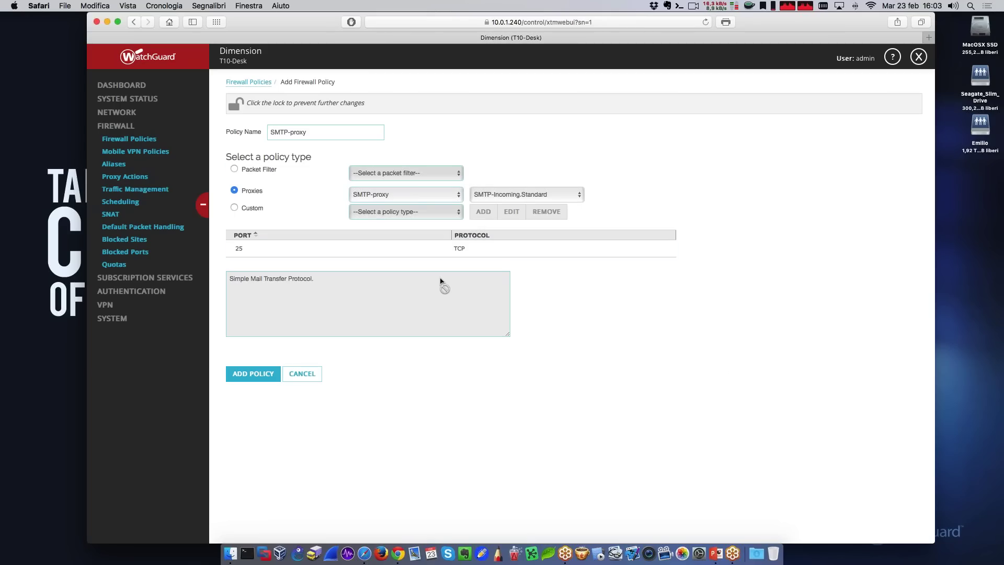
pyautogui.click(248, 374)
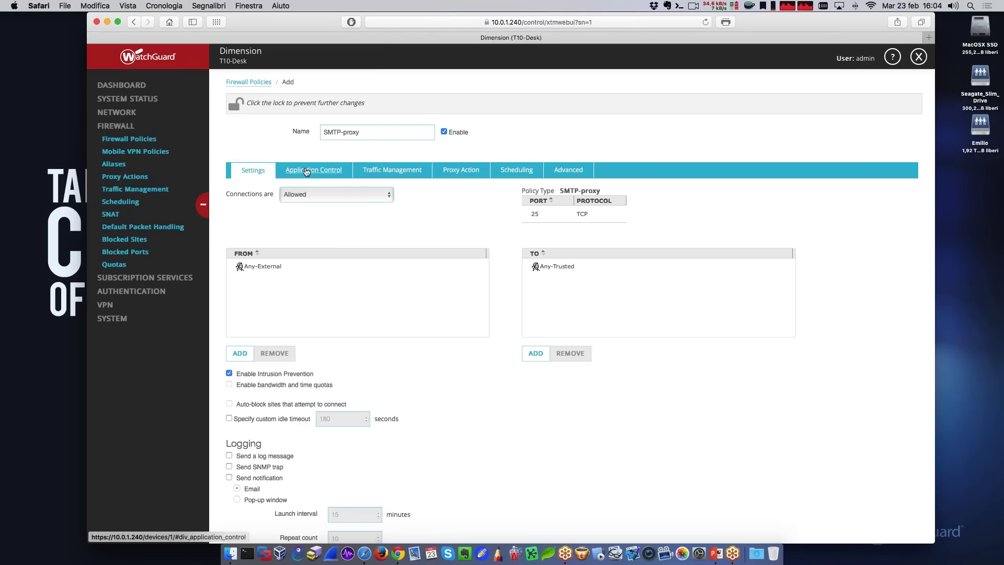
# Check the SMTP-proxy policy's Application Control action and clone its predefined SMTP-Incoming.Standard proxy action.
pyautogui.click(306, 172)
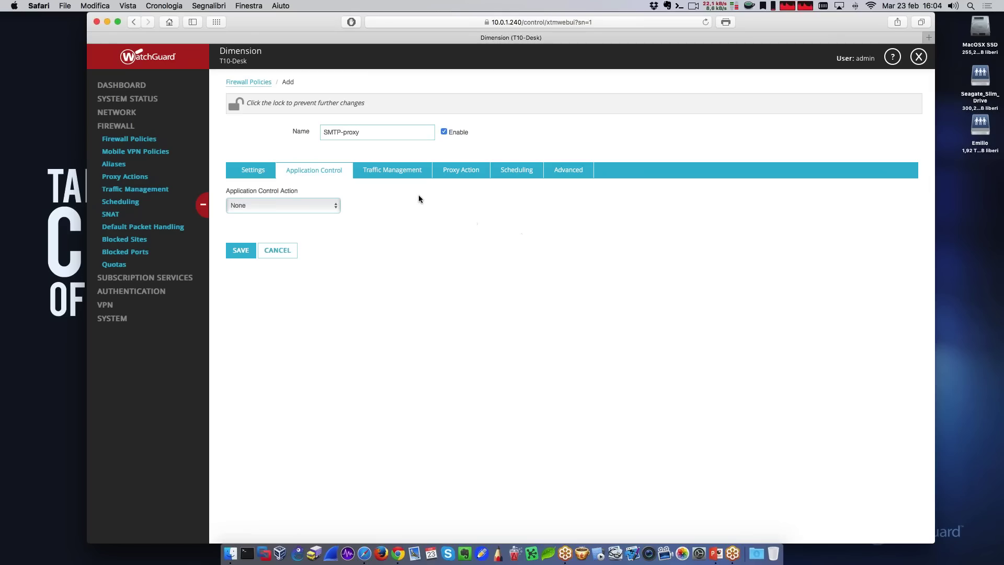
pyautogui.click(482, 173)
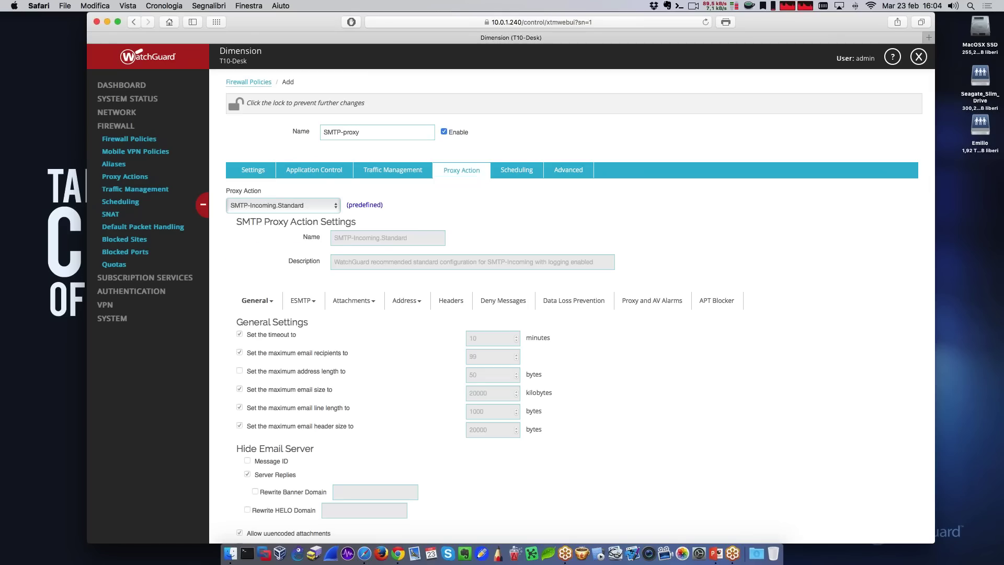
pyautogui.click(320, 209)
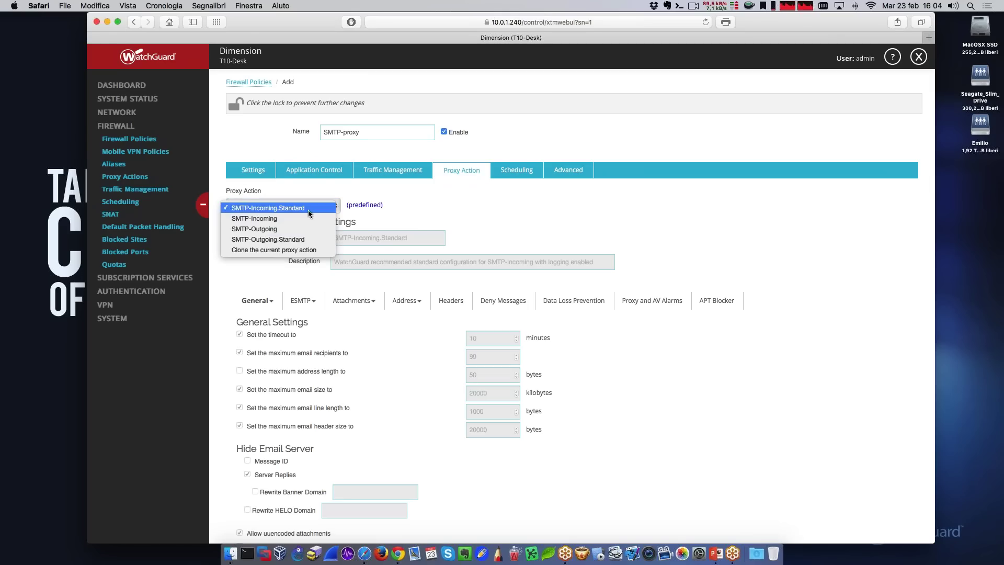
pyautogui.click(306, 249)
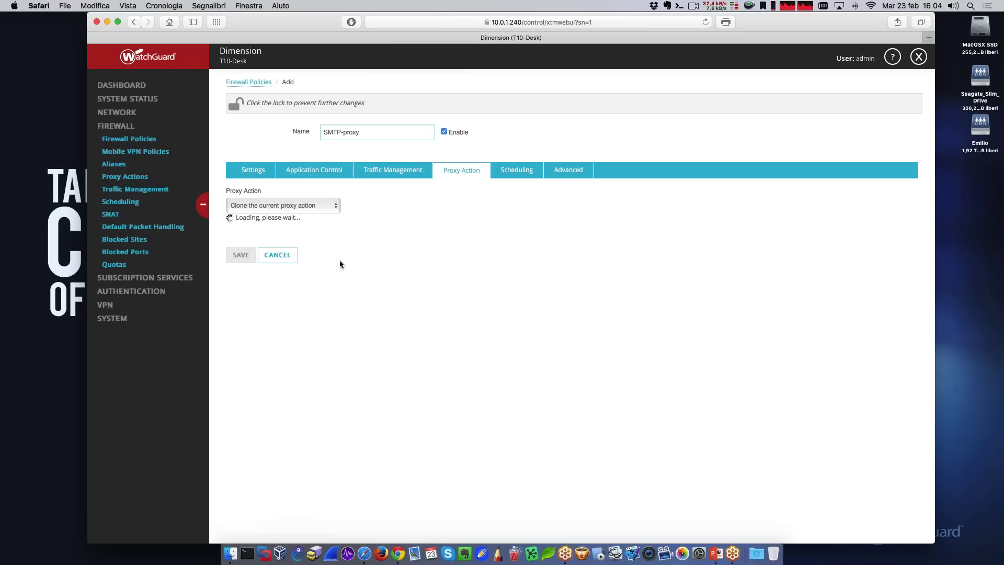
# Look over the cloned SMTP proxy action's general settings and its Content Type Rules for attachments.
pyautogui.scroll(-2, 368, 293)
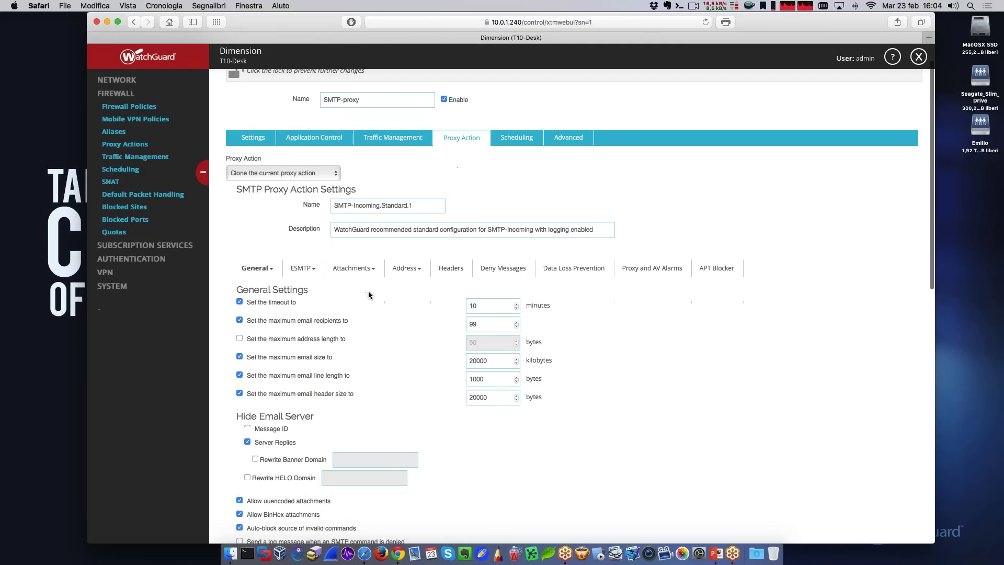
pyautogui.scroll(-5, 368, 294)
pyautogui.click(351, 131)
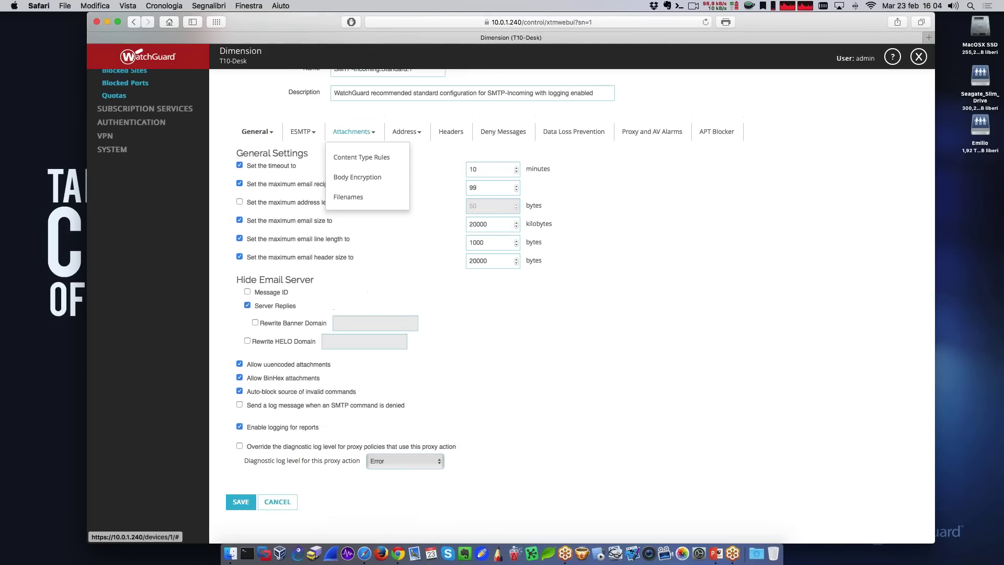
pyautogui.click(359, 157)
pyautogui.scroll(-1, 407, 227)
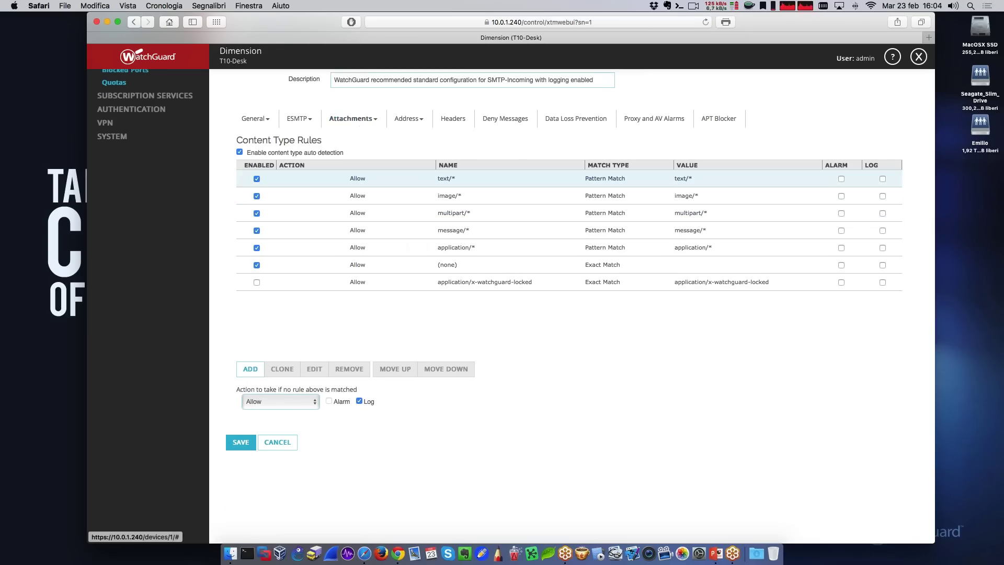
# Try AV Scan as the action of the message/* content type rule and discard the rule edit.
pyautogui.click(380, 225)
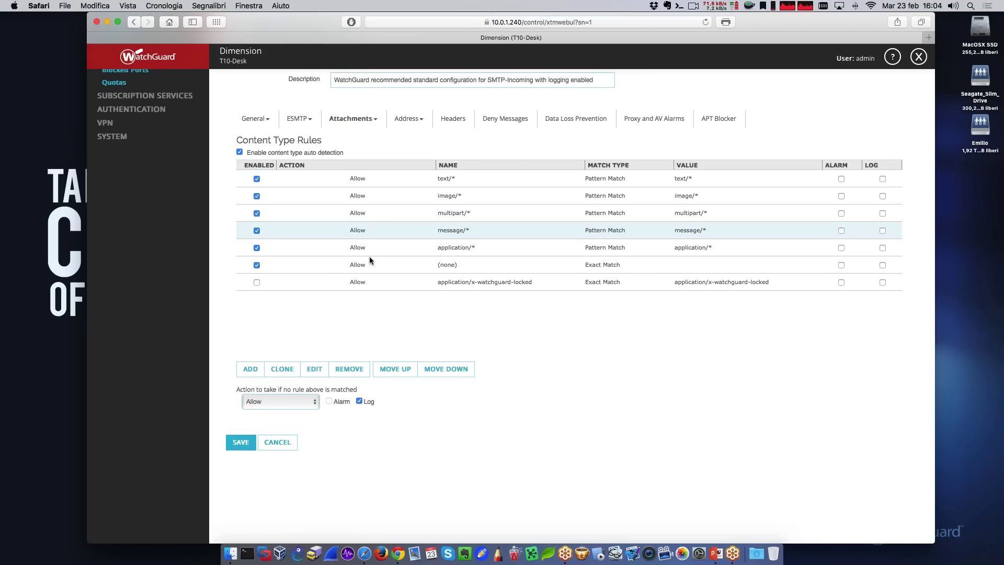
pyautogui.click(310, 372)
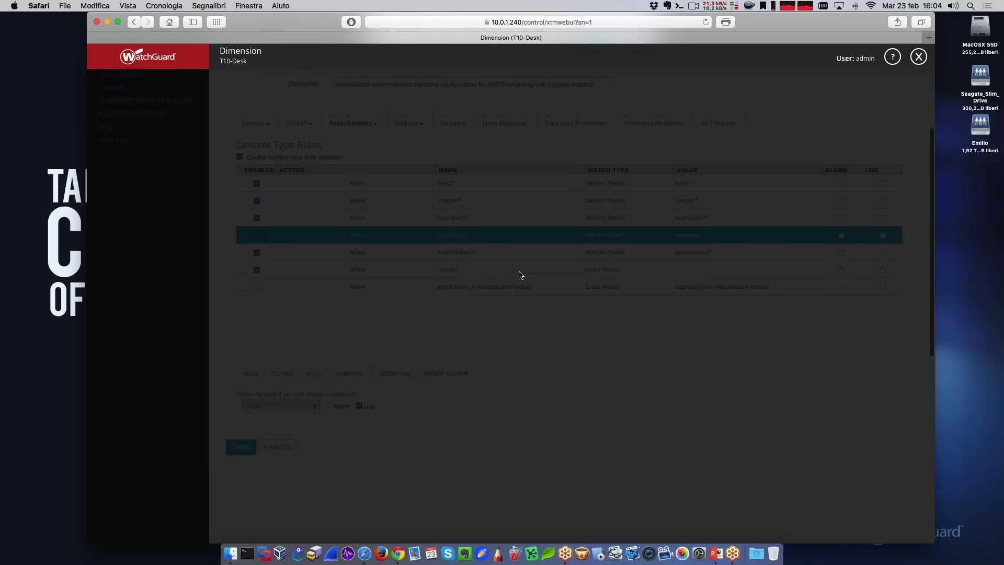
pyautogui.scroll(3, 519, 275)
pyautogui.scroll(4, 520, 275)
pyautogui.click(515, 182)
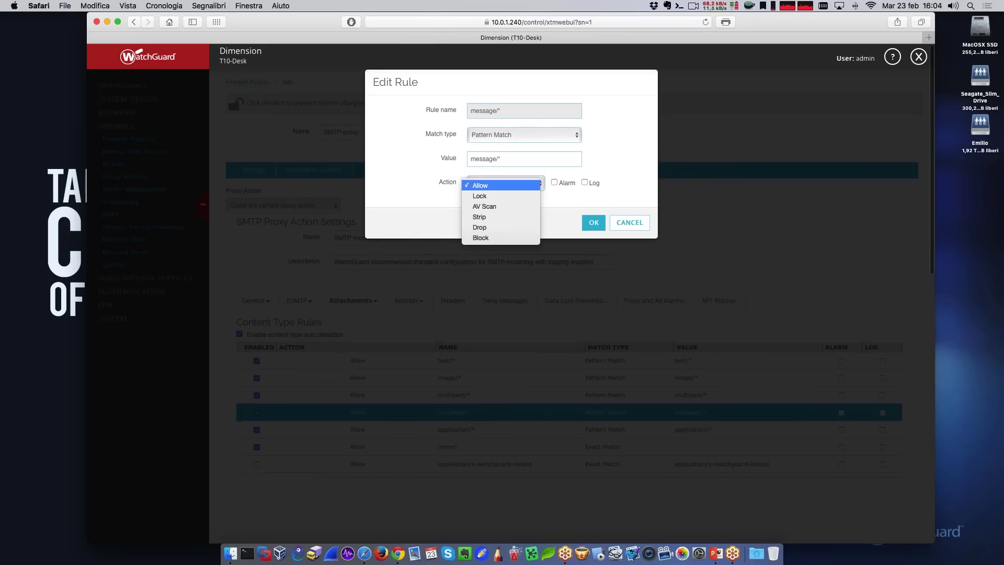
pyautogui.click(517, 206)
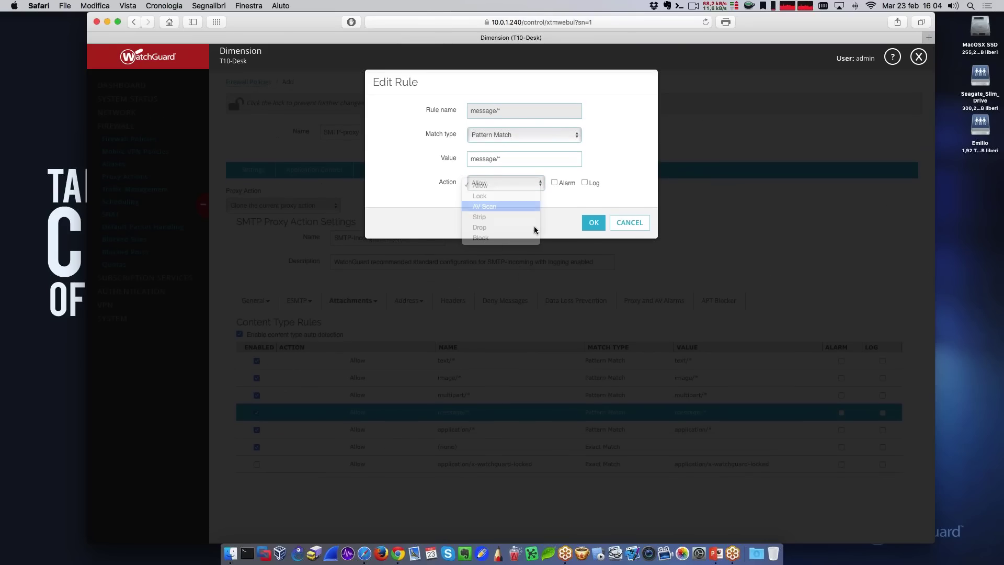
pyautogui.click(628, 223)
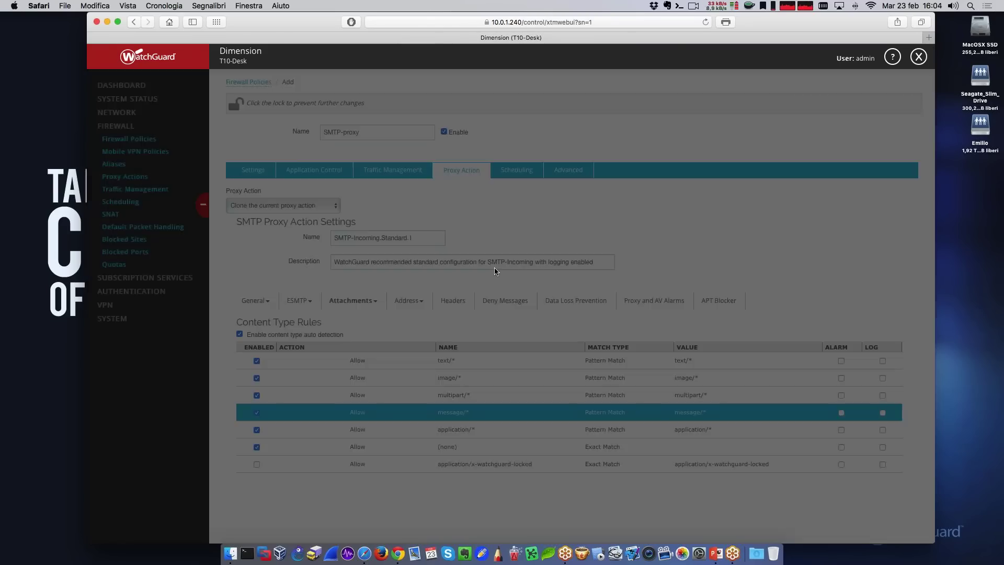
# Review the attachment Filenames rules of the cloned SMTP proxy action.
pyautogui.scroll(-3, 516, 314)
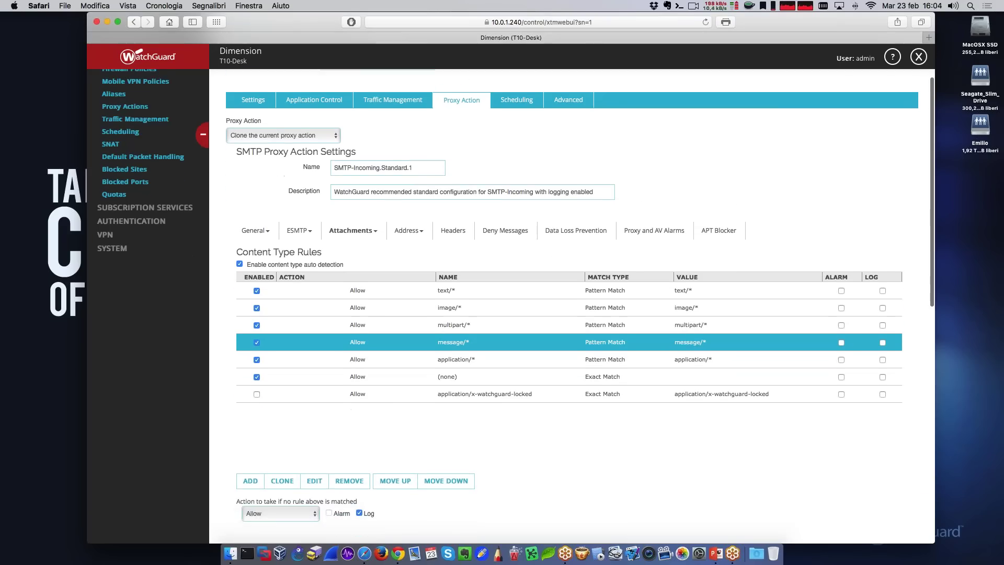
pyautogui.scroll(3, 516, 314)
pyautogui.scroll(-1, 350, 293)
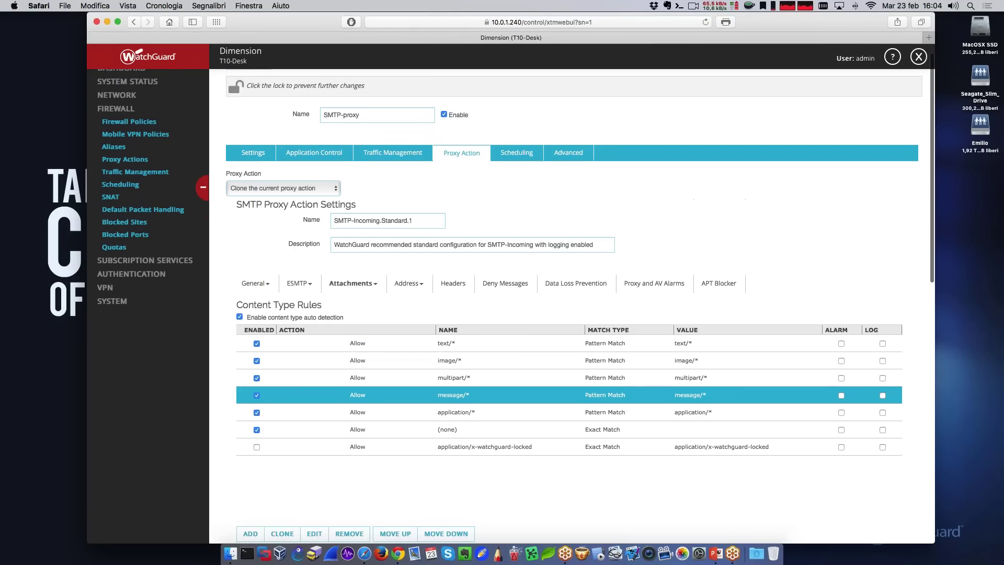
pyautogui.click(349, 284)
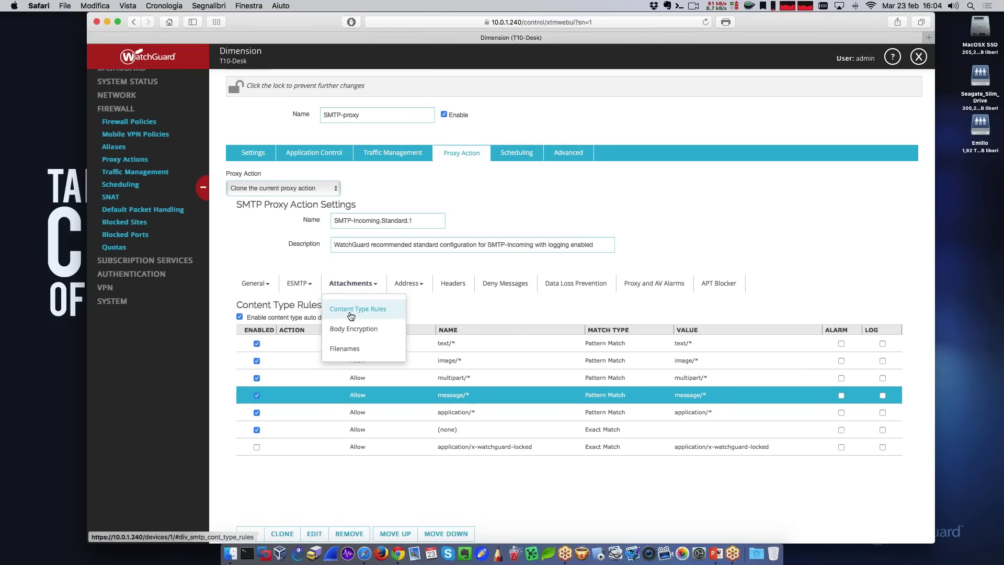
pyautogui.click(350, 349)
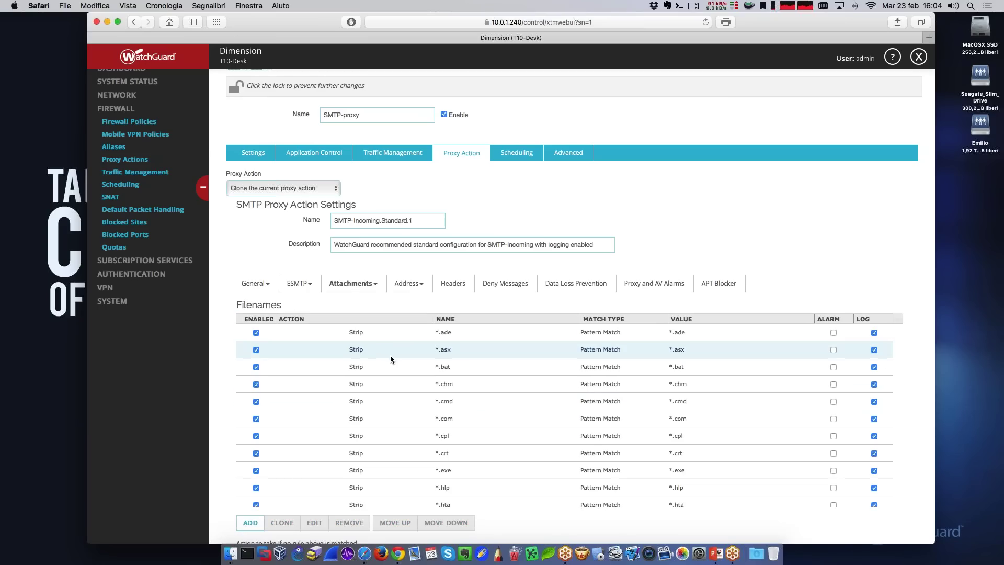
# Read through the remaining attachment Filenames rules of the cloned SMTP proxy action, down to the winmail.dat entry.
pyautogui.scroll(-5, 223, 346)
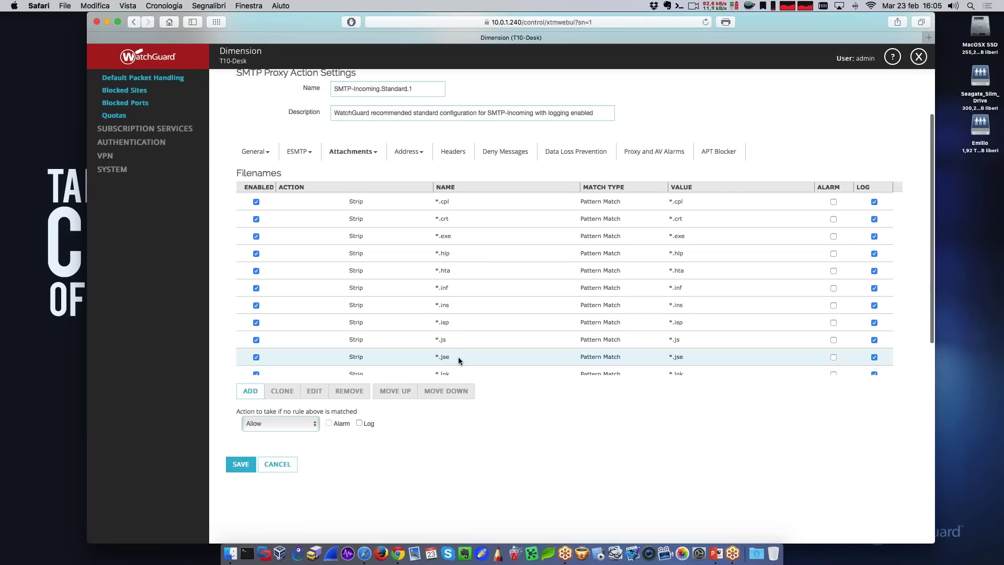
pyautogui.scroll(3, 484, 310)
pyautogui.scroll(2, 484, 311)
pyautogui.scroll(-10, 484, 311)
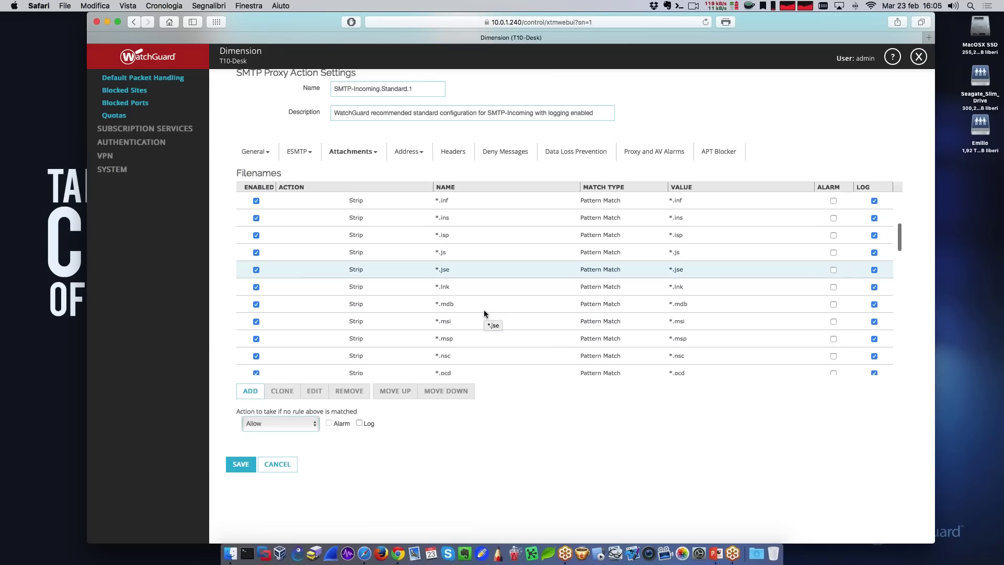
pyautogui.scroll(-10, 484, 311)
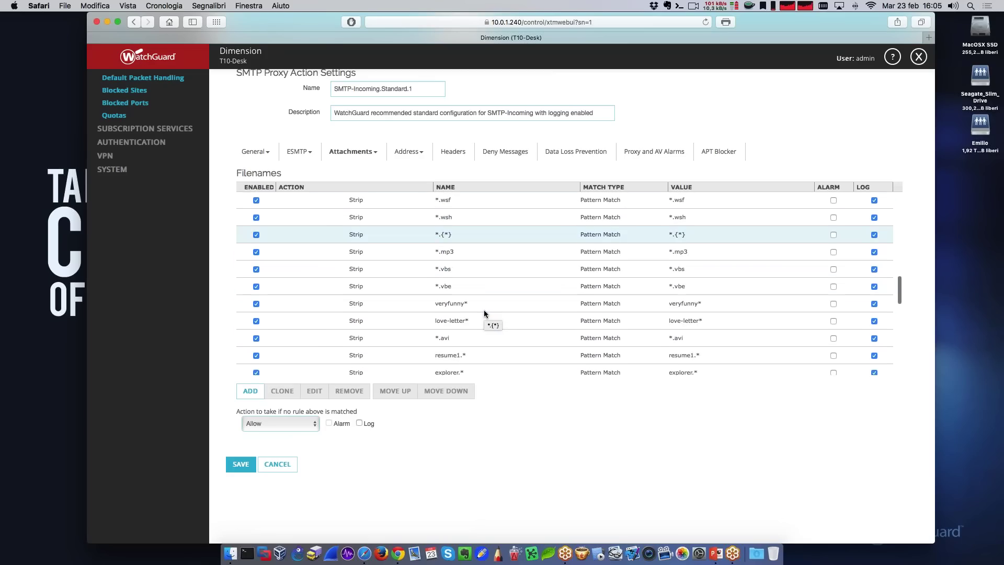
pyautogui.scroll(-4, 484, 312)
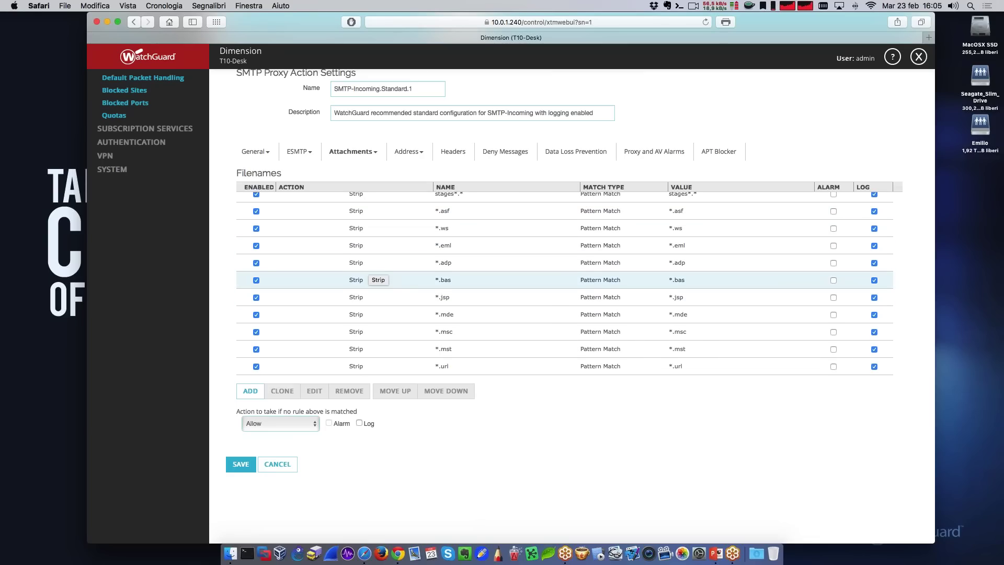
pyautogui.scroll(-5, 378, 281)
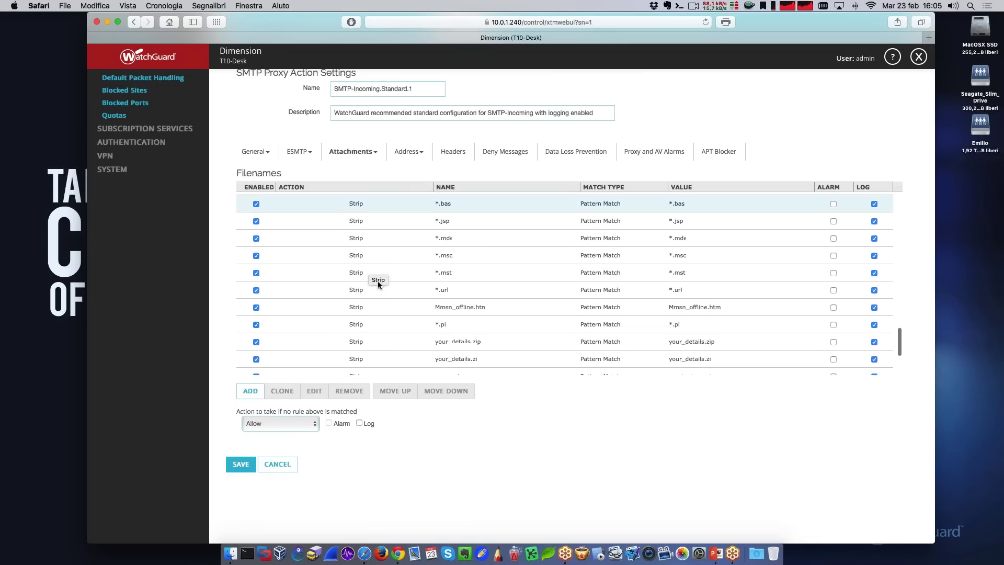
pyautogui.scroll(-2, 378, 281)
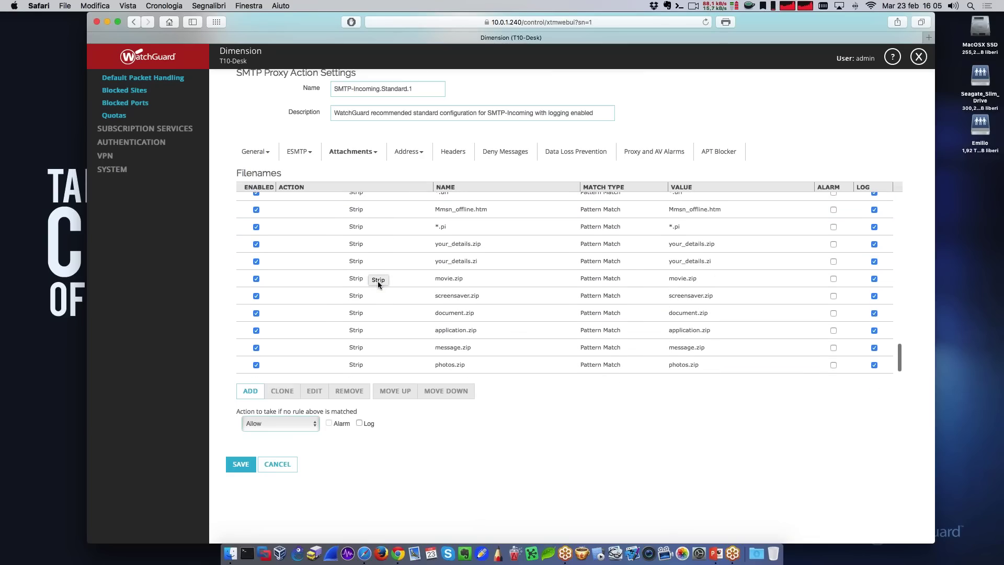
pyautogui.scroll(-1, 385, 311)
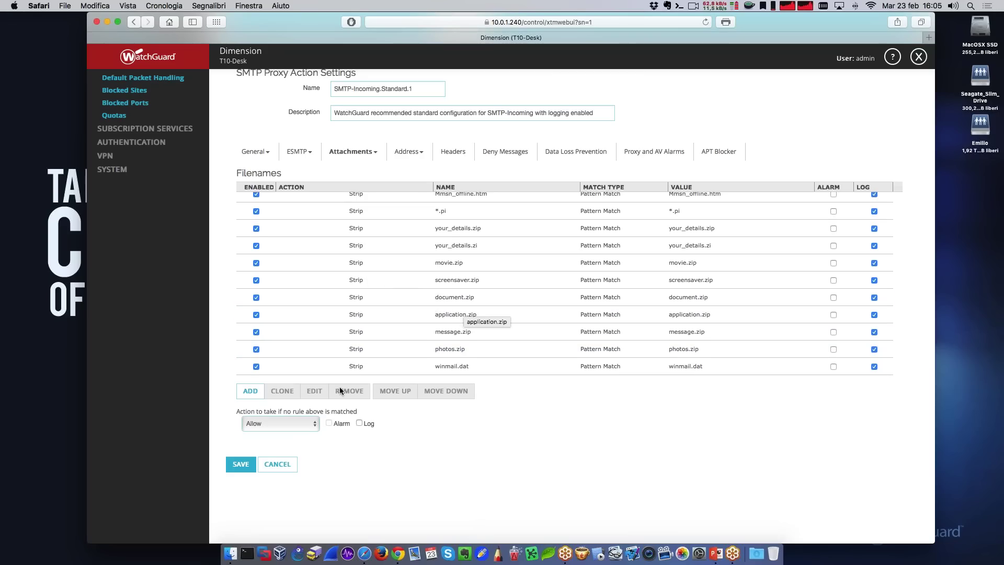
# Check the available actions for unmatched attachment filenames and view the SMTP proxy action's APT Blocker settings.
pyautogui.click(281, 424)
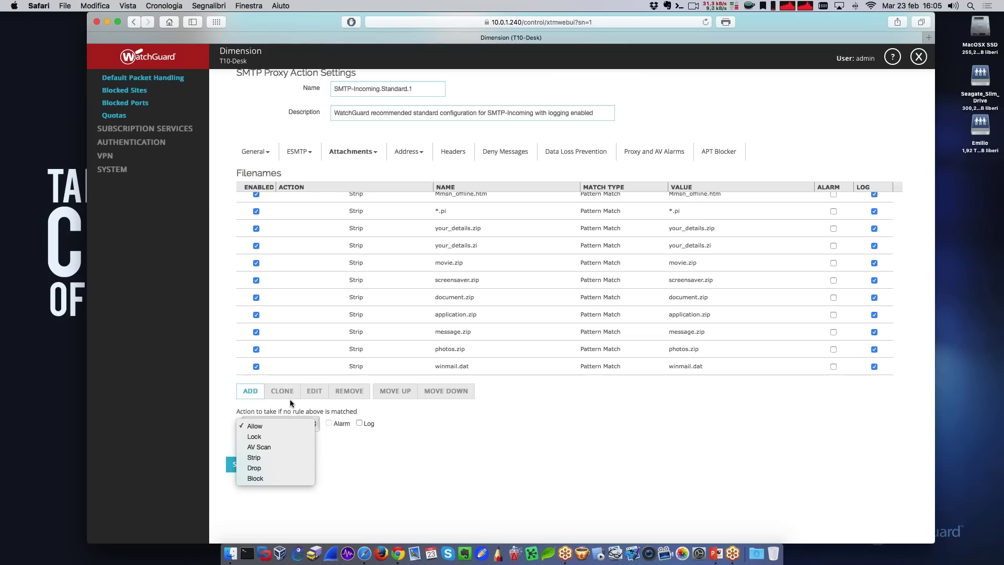
pyautogui.click(275, 446)
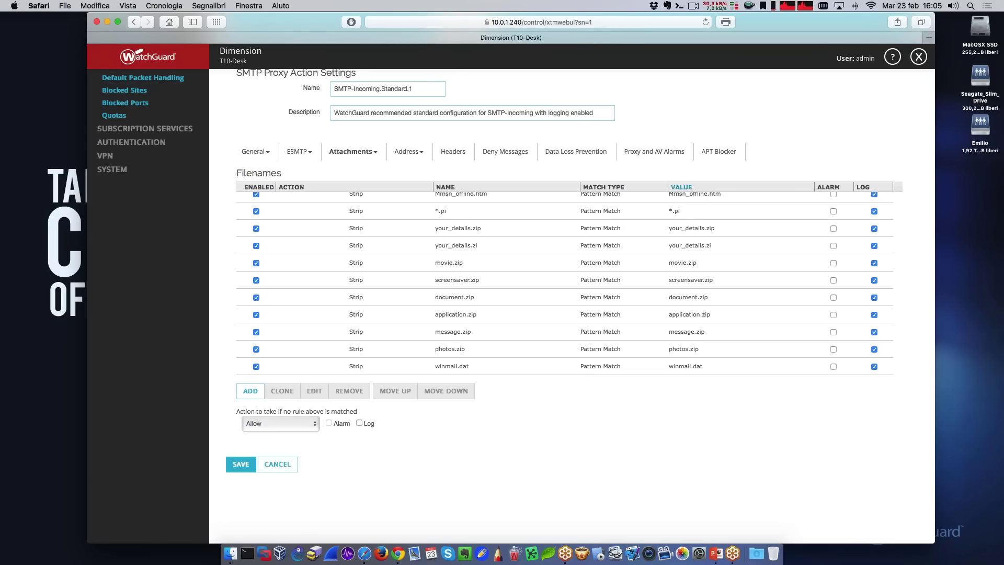
pyautogui.click(673, 182)
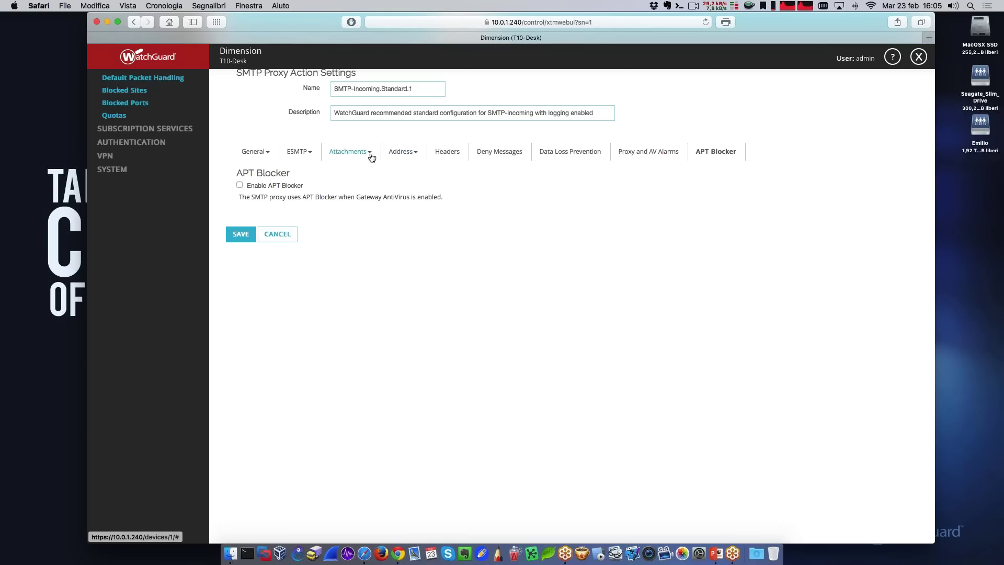
# Reopen the attachment Filenames rules, select the document.zip rule and set the action for unmatched filenames to Lock.
pyautogui.click(353, 154)
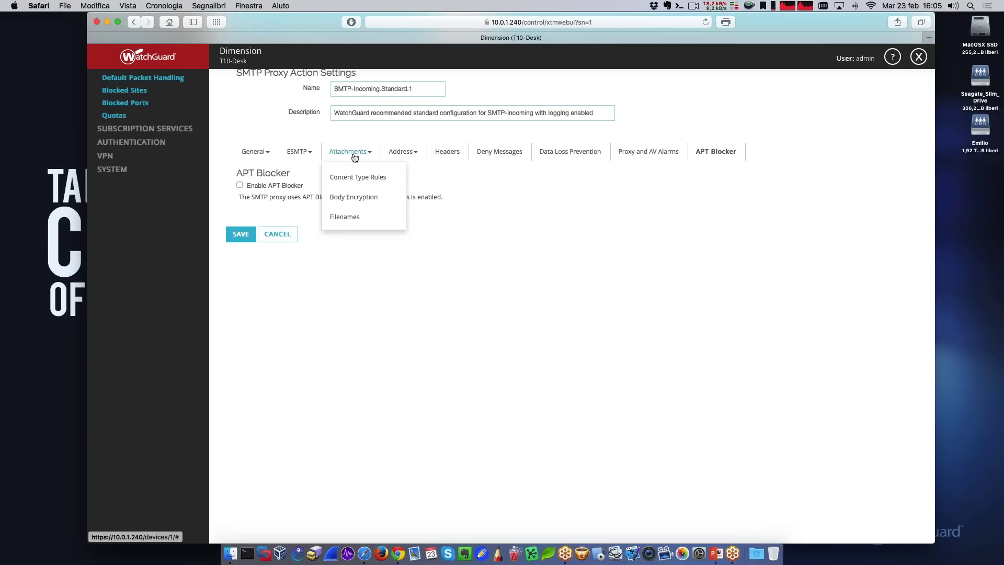
pyautogui.click(348, 219)
pyautogui.click(376, 303)
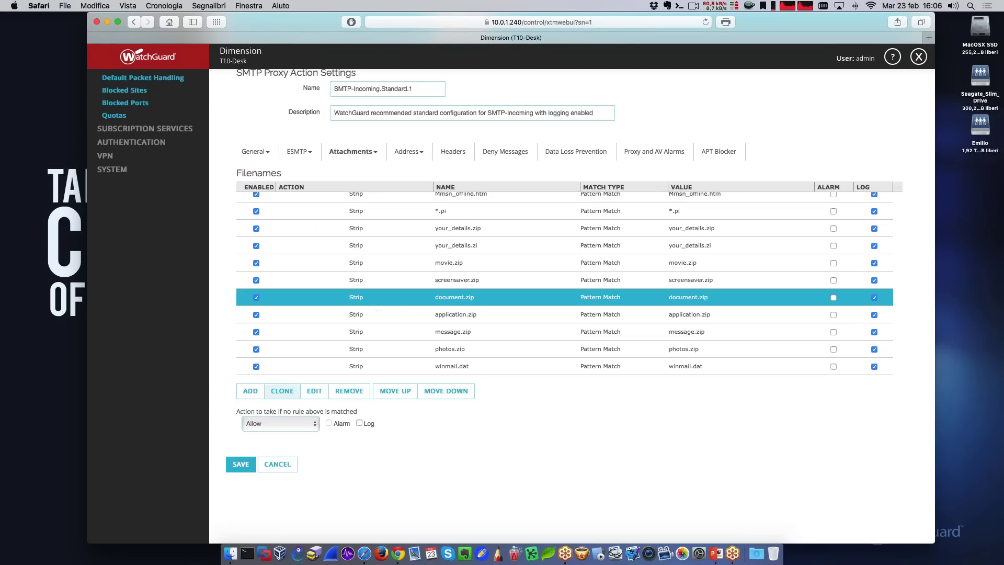
pyautogui.click(280, 424)
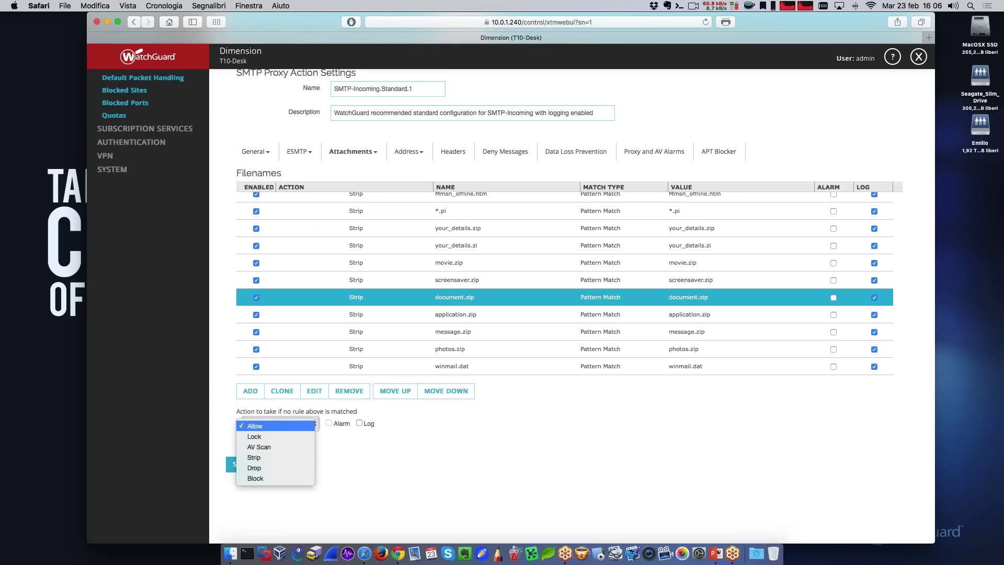
pyautogui.click(279, 437)
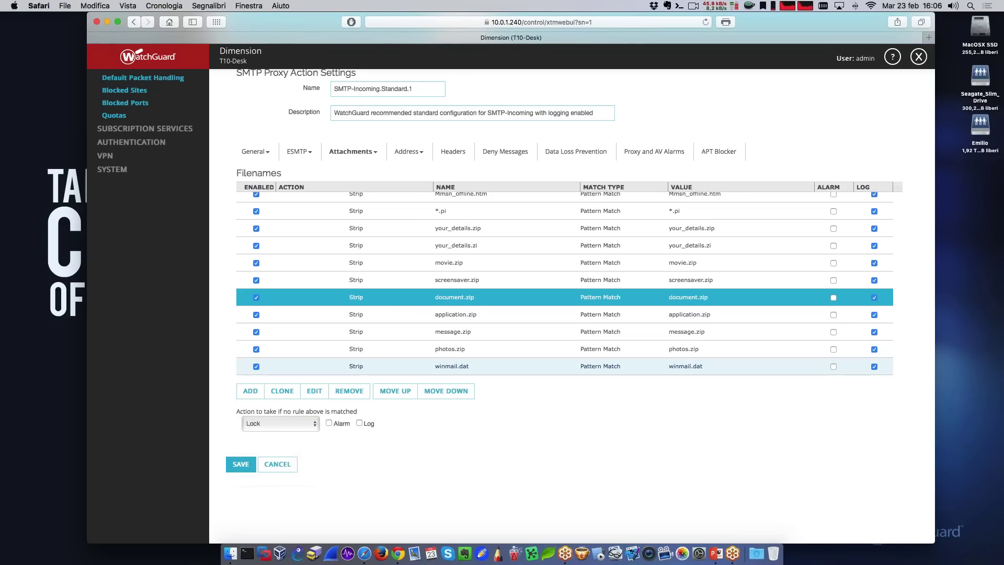
# Try Lock as the action of the document.zip filename rule and discard the rule edit.
pyautogui.click(309, 393)
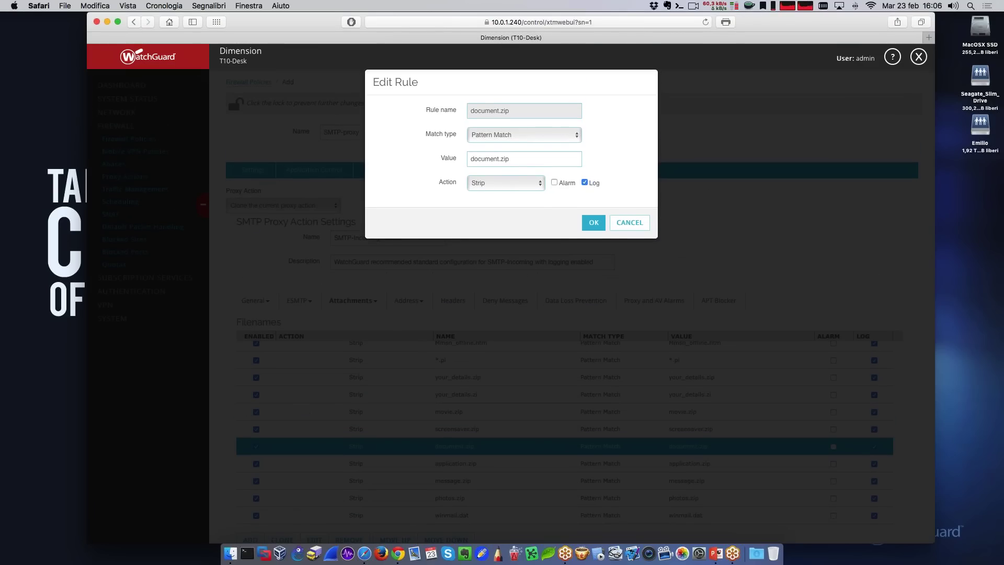
pyautogui.click(504, 187)
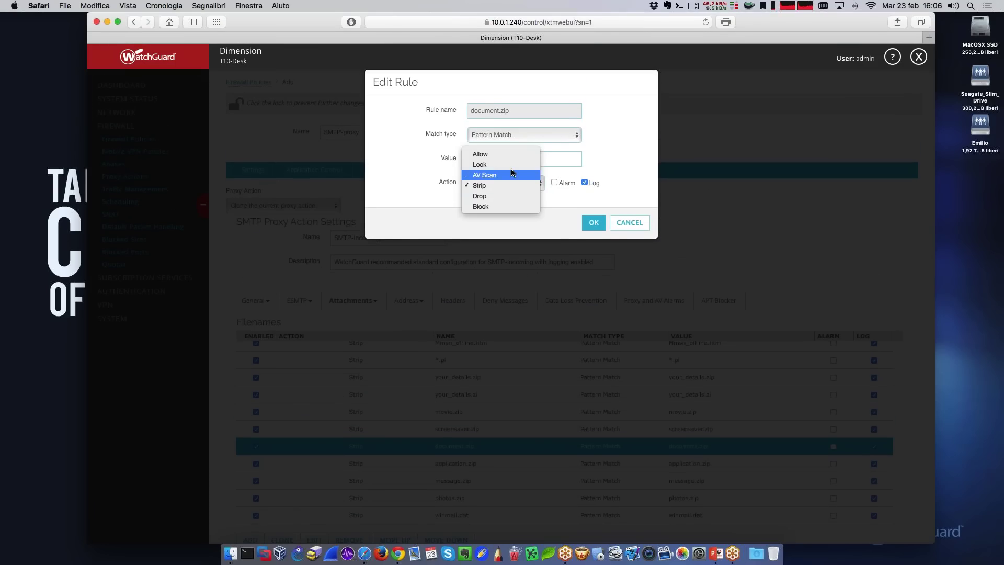
pyautogui.click(508, 163)
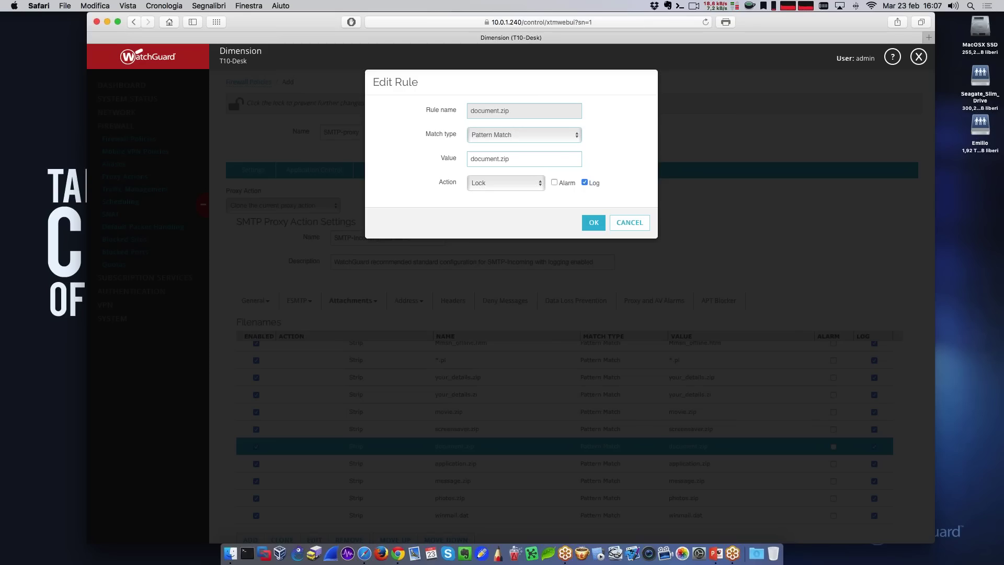
pyautogui.click(629, 223)
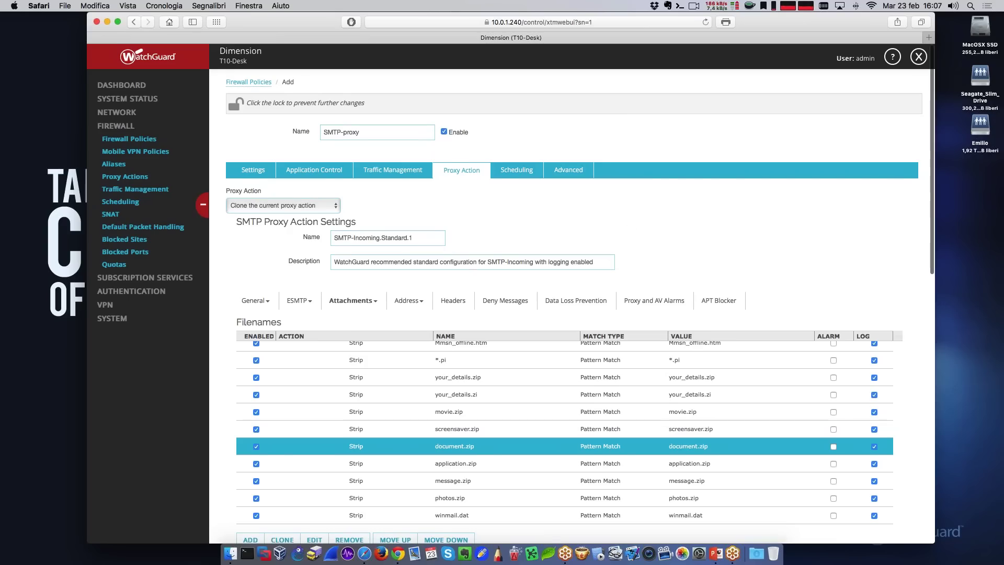
# Leave the SMTP-proxy policy without saving, return to the firewall policies and open the dashboard's Front Panel.
pyautogui.click(151, 141)
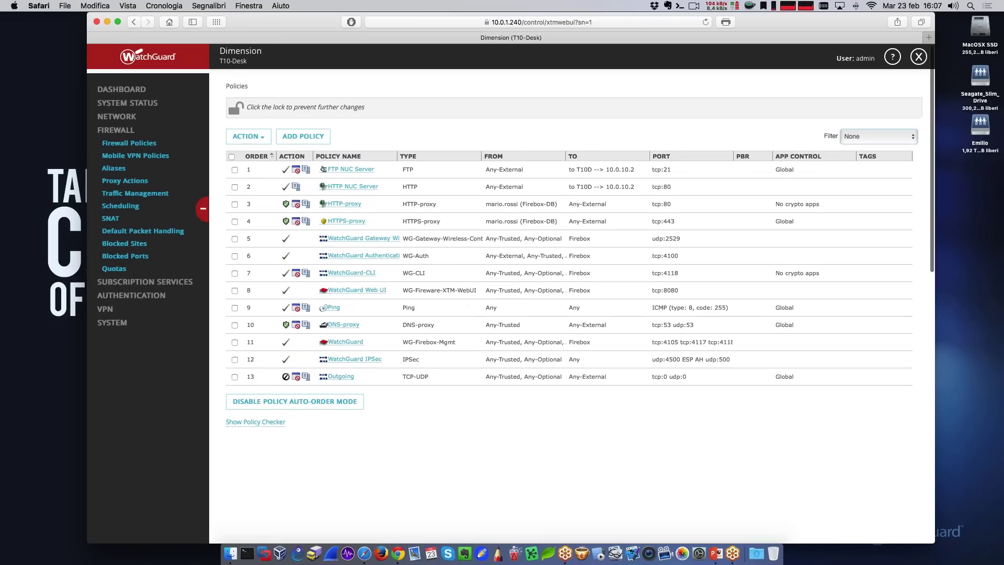
pyautogui.click(126, 85)
pyautogui.click(121, 98)
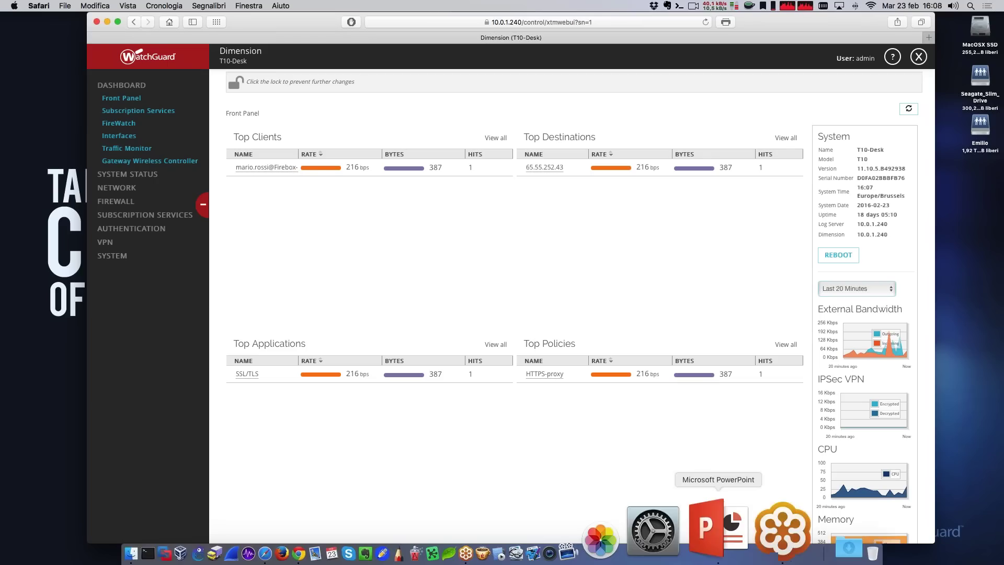
# Switch to the Cryptolocker presentation in PowerPoint and start the slide show from the current closing slide.
pyautogui.click(711, 525)
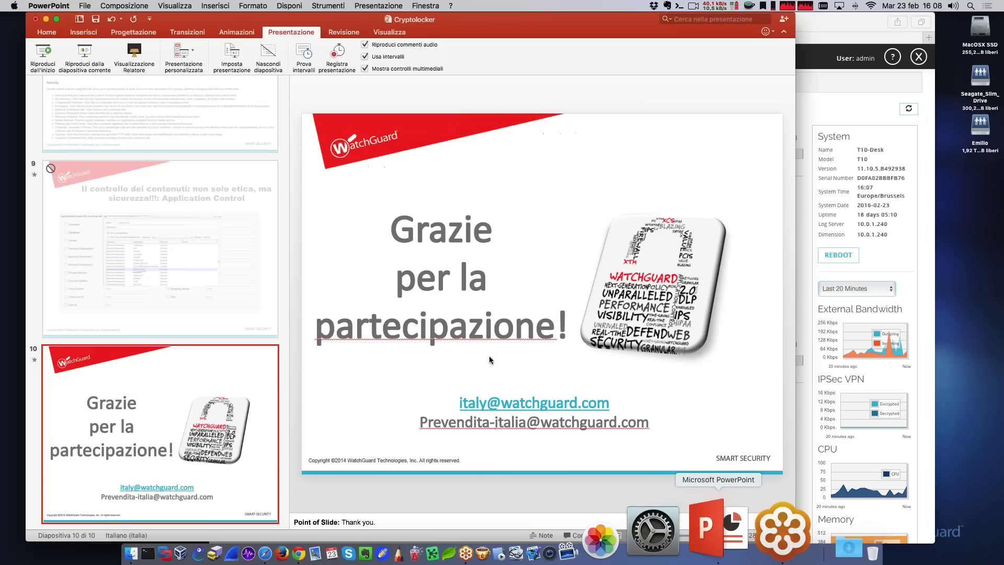
pyautogui.click(87, 55)
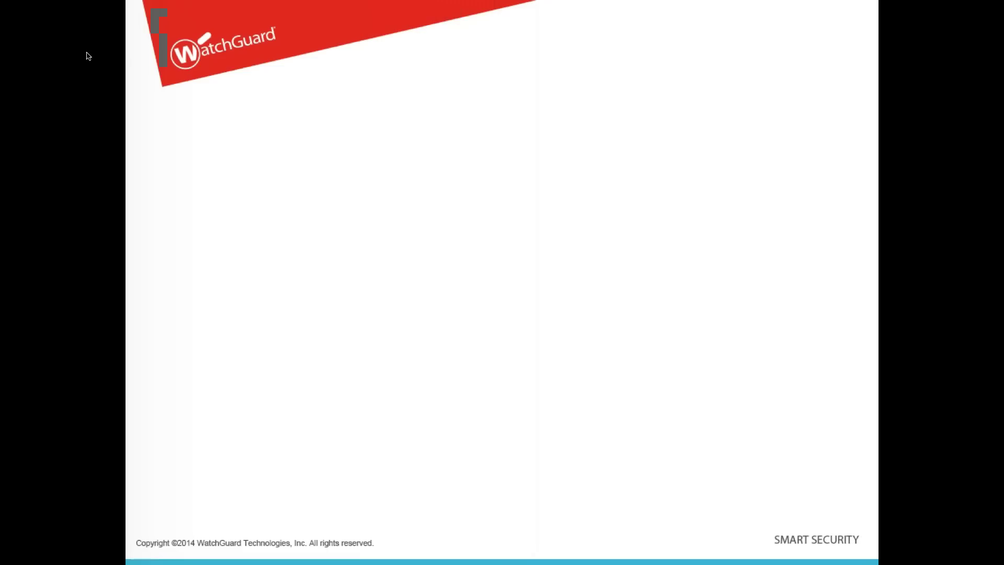